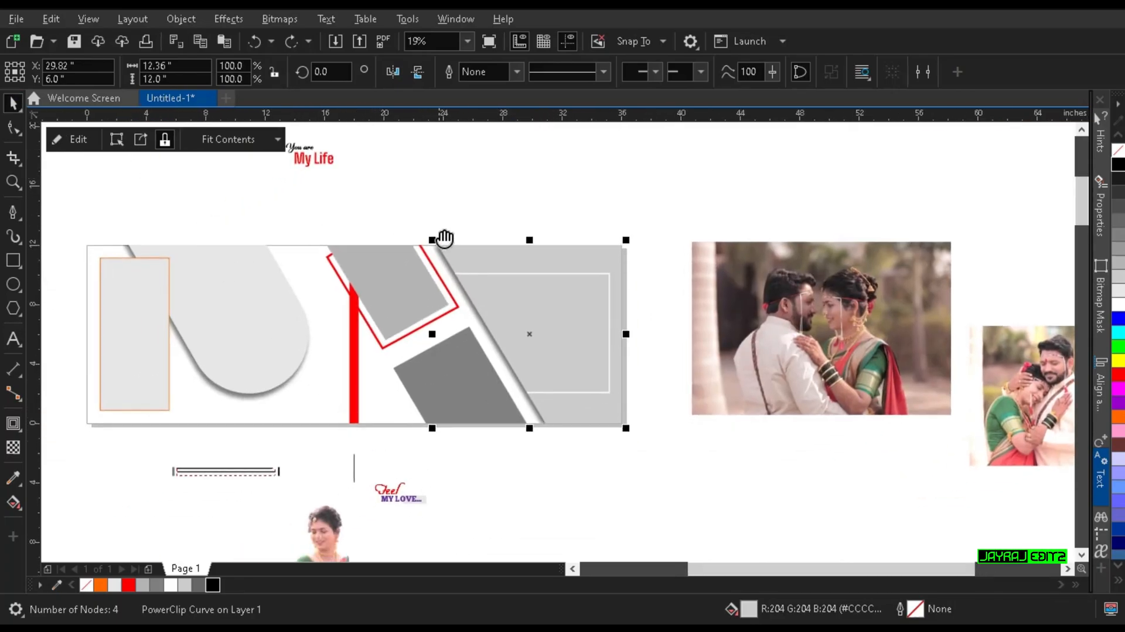
pyautogui.click(367, 240)
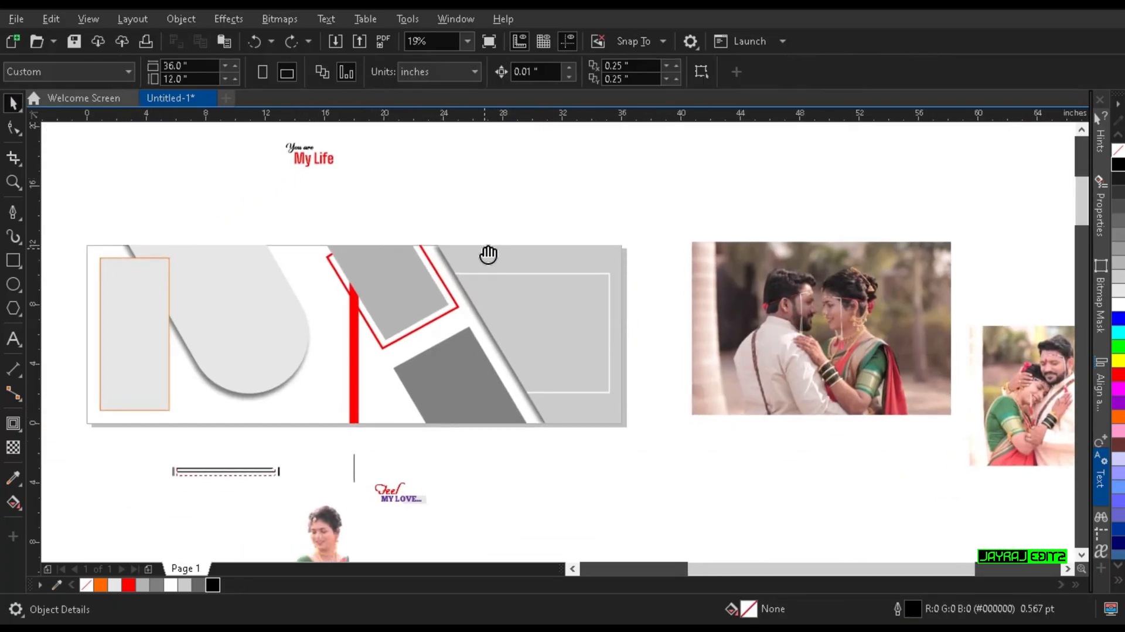
pyautogui.press('F6')
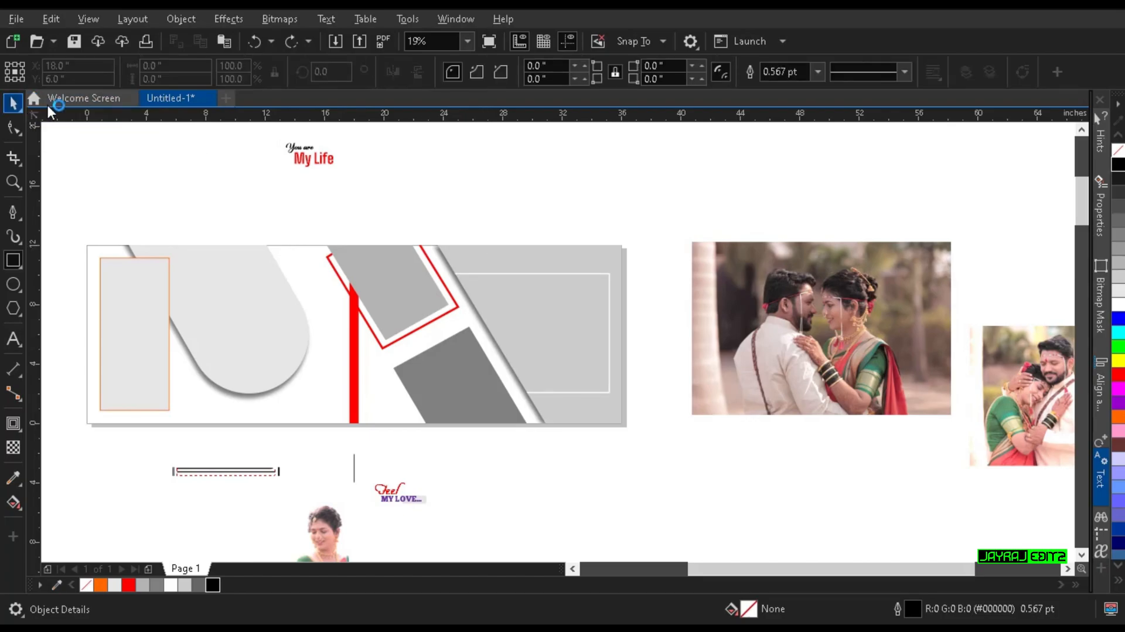
pyautogui.click(14, 103)
pyautogui.click(453, 399)
pyautogui.moveTo(469, 395); pyautogui.dragTo(381, 389)
pyautogui.hotkey('ctrl', 'z')
# Step: PowerClip the 17.473 × 11.65 in couple photo from beside the page into the large light-grey slanted frame at the page's right end
pyautogui.click(537, 464)
pyautogui.moveTo(537, 464); pyautogui.dragTo(749, 436)
pyautogui.click(965, 341)
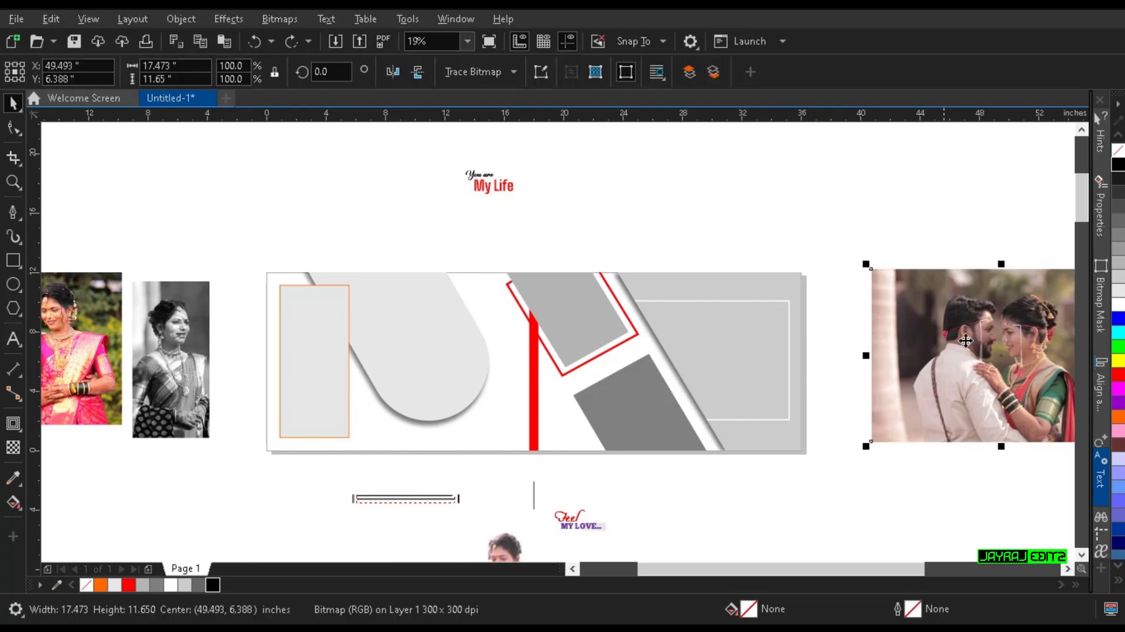
pyautogui.moveTo(987, 375); pyautogui.dragTo(576, 388)
pyautogui.scroll(3, 622, 340)
pyautogui.moveTo(505, 421); pyautogui.dragTo(740, 317)
pyautogui.scroll(-2, 563, 346)
pyautogui.moveTo(562, 345); pyautogui.dragTo(854, 320)
pyautogui.click(528, 398)
pyautogui.click(833, 397)
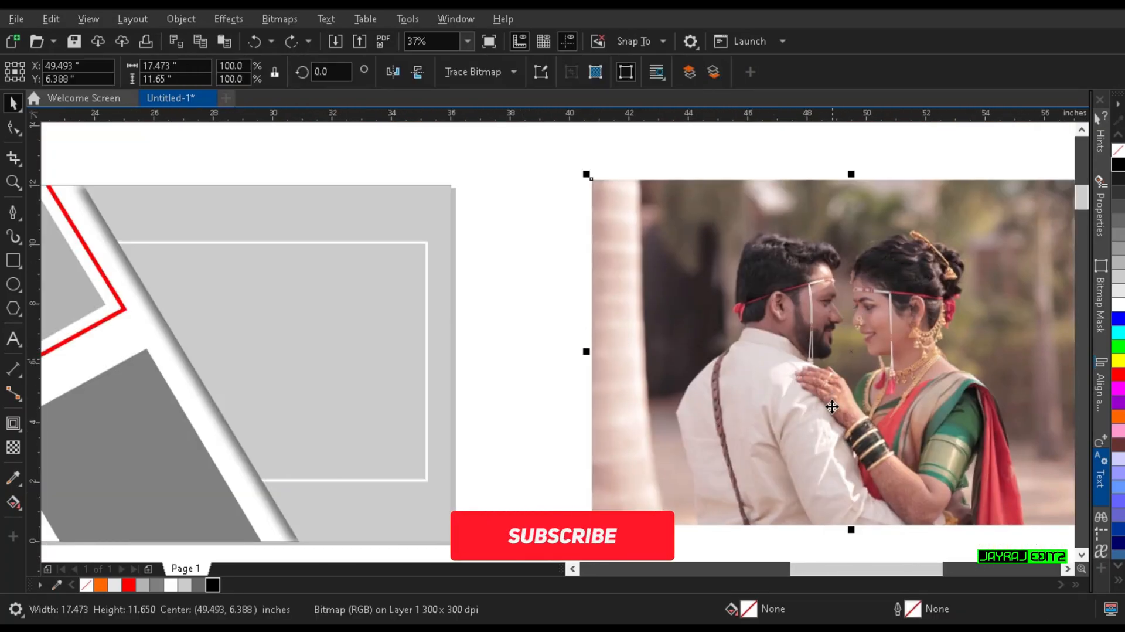
pyautogui.rightClick(832, 406)
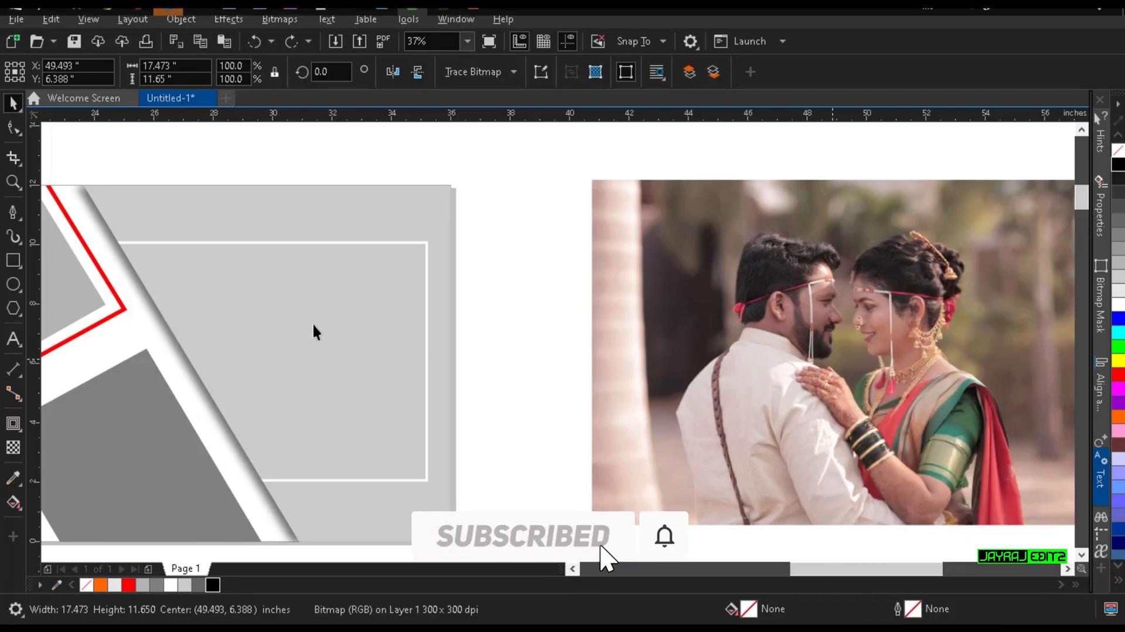
pyautogui.click(319, 338)
# Step: Edit the large frame's contents, shifting the couple photo right to about X 30.96 in and placing it behind the white outline rectangle
pyautogui.click(678, 320)
pyautogui.moveTo(678, 320); pyautogui.dragTo(947, 314)
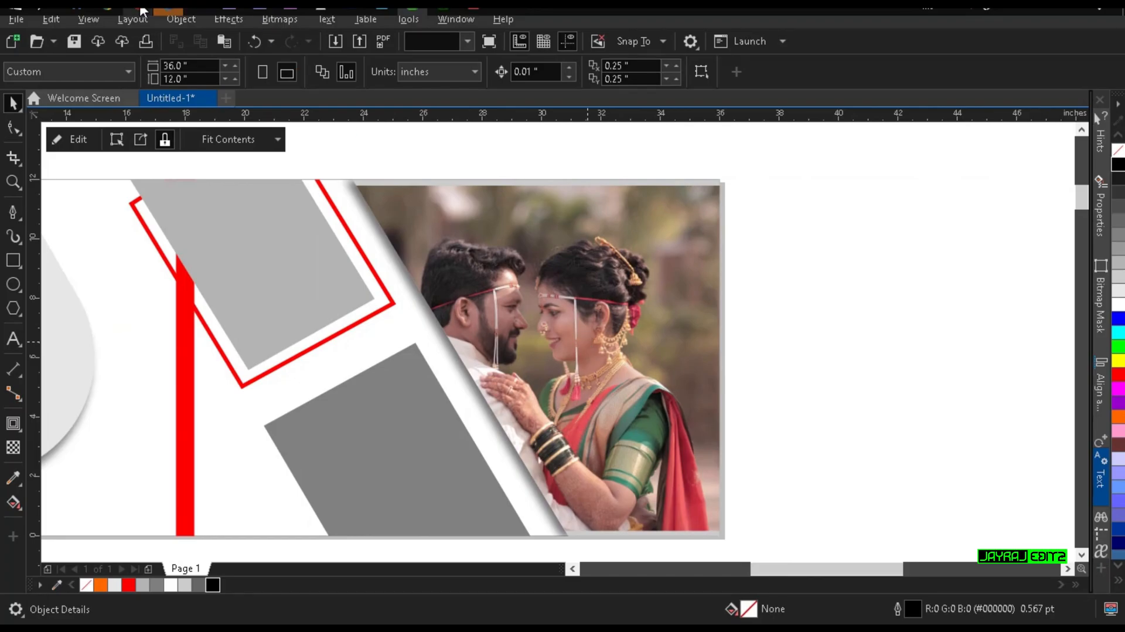
pyautogui.moveTo(168, 8)
pyautogui.click(234, 33)
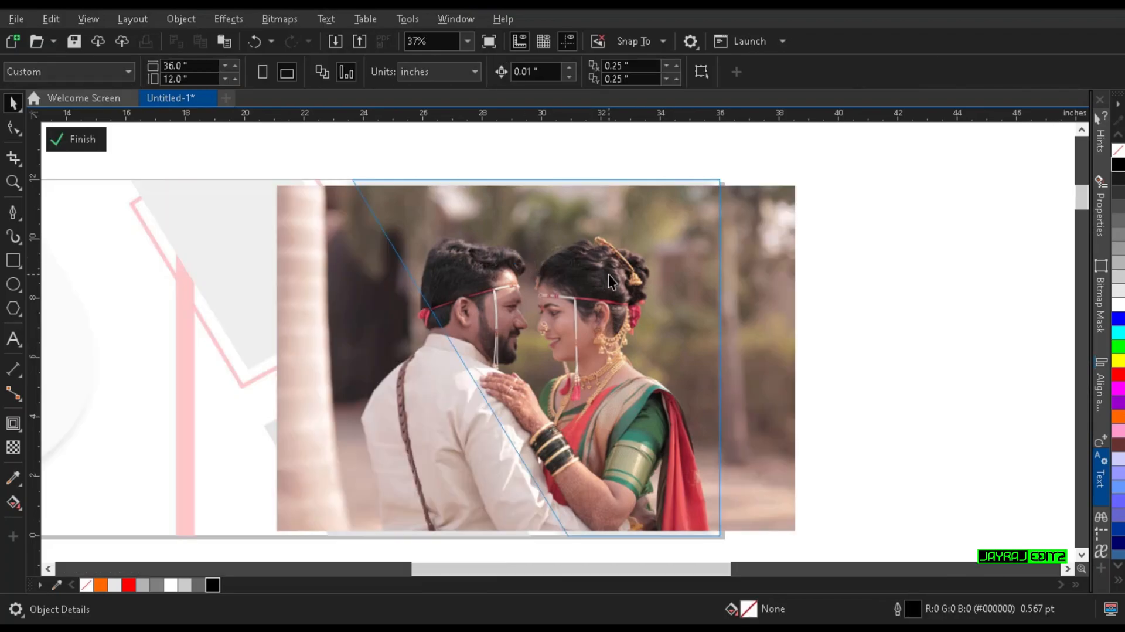
pyautogui.click(571, 280)
pyautogui.moveTo(569, 281); pyautogui.dragTo(598, 299)
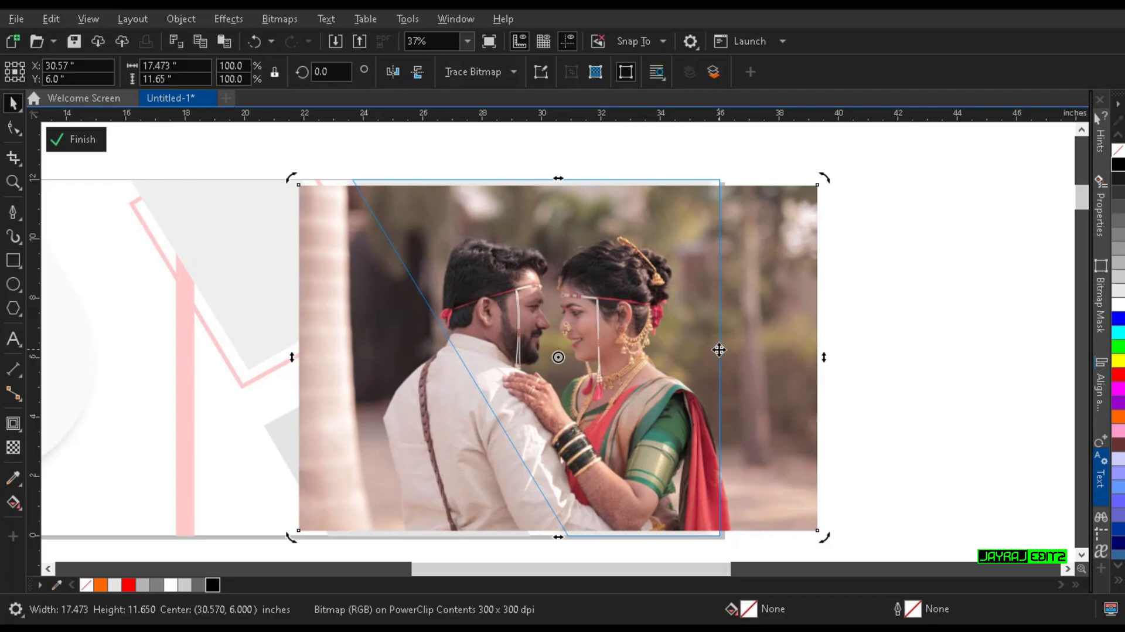
pyautogui.moveTo(774, 345); pyautogui.dragTo(786, 342)
pyautogui.keyDown('ctrl'); pyautogui.click(881, 321); pyautogui.keyUp('ctrl')
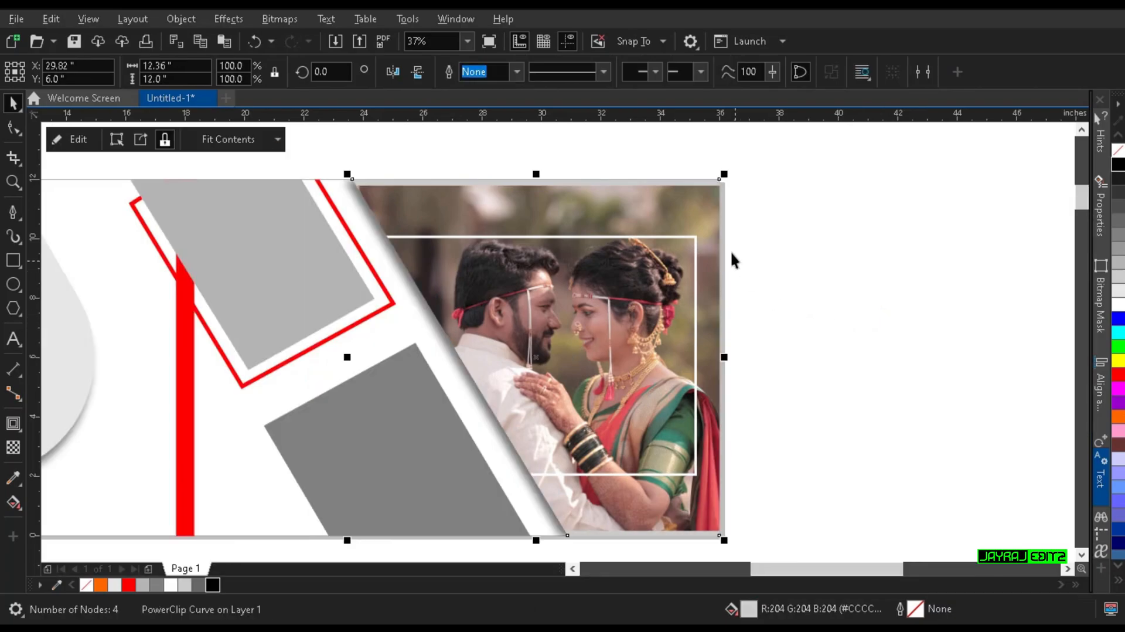
# Step: Enlarge the clipped couple photo to about 104.1% and lower it inside the large frame to about Y 5.56 in
pyautogui.keyDown('ctrl'); pyautogui.click(711, 214); pyautogui.keyUp('ctrl')
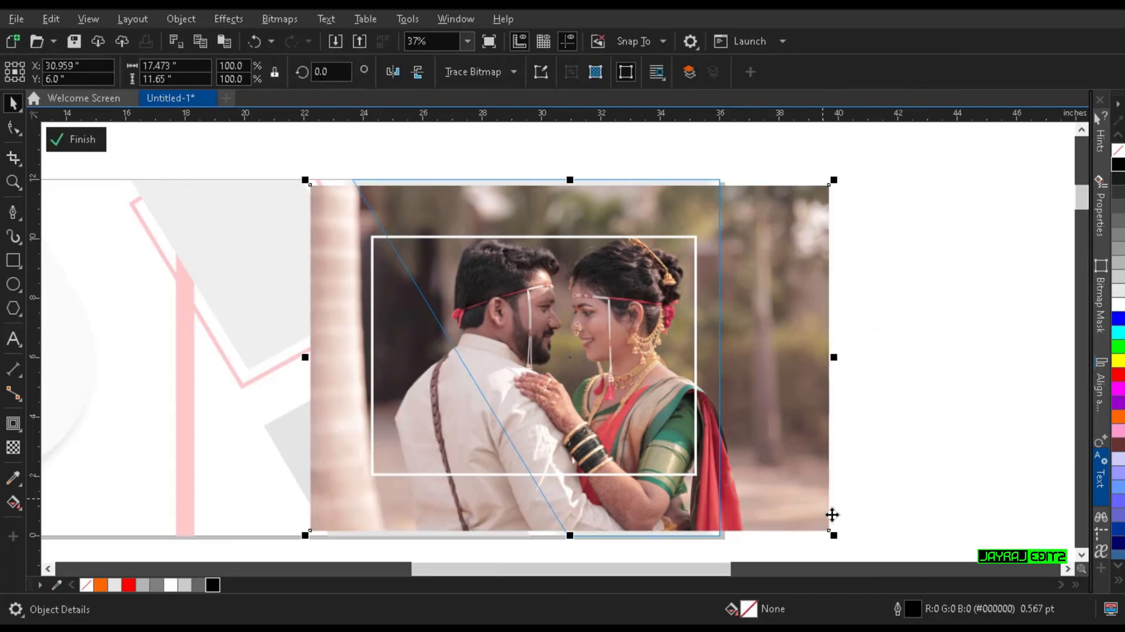
pyautogui.moveTo(840, 538); pyautogui.dragTo(847, 548)
pyautogui.moveTo(812, 408); pyautogui.dragTo(817, 420)
pyautogui.keyDown('ctrl'); pyautogui.click(912, 378); pyautogui.keyUp('ctrl')
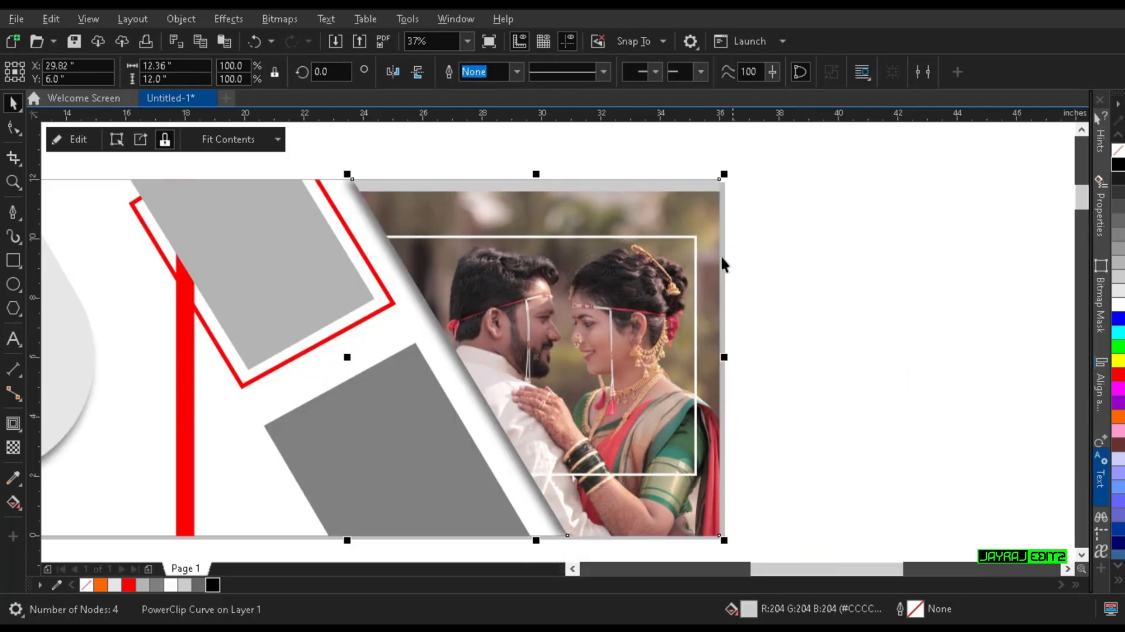
# Step: Duplicate the couple photo inside the large frame and shift the copy up to about Y 6.01 in to cover the top gap
pyautogui.keyDown('ctrl'); pyautogui.click(628, 208); pyautogui.keyUp('ctrl')
pyautogui.scroll(2, 610, 215)
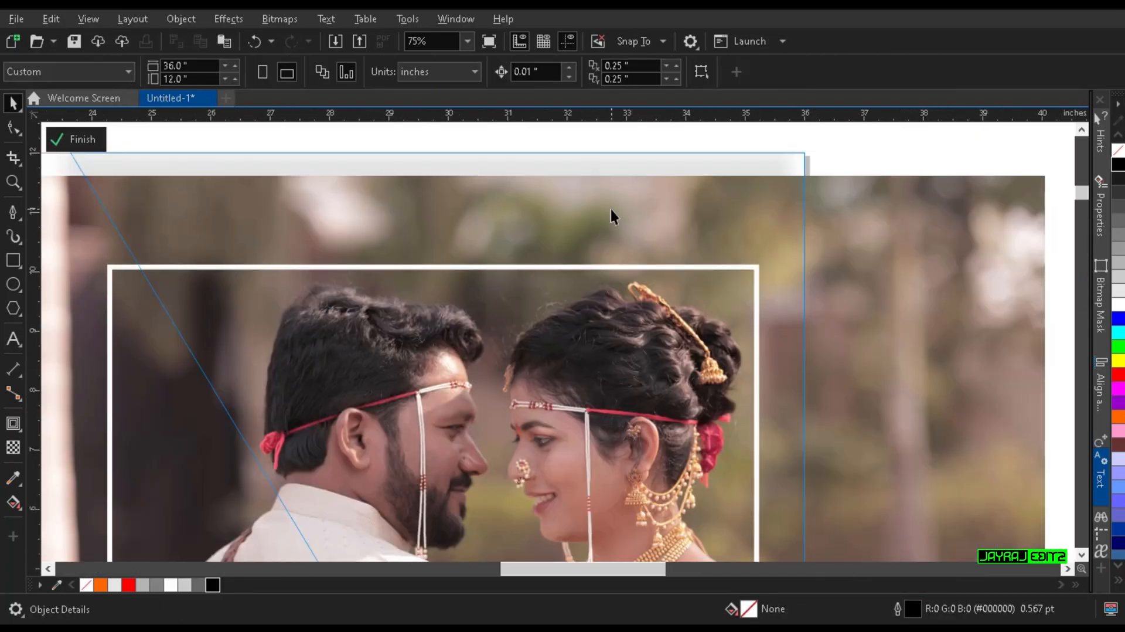
pyautogui.moveTo(600, 222); pyautogui.dragTo(604, 195)
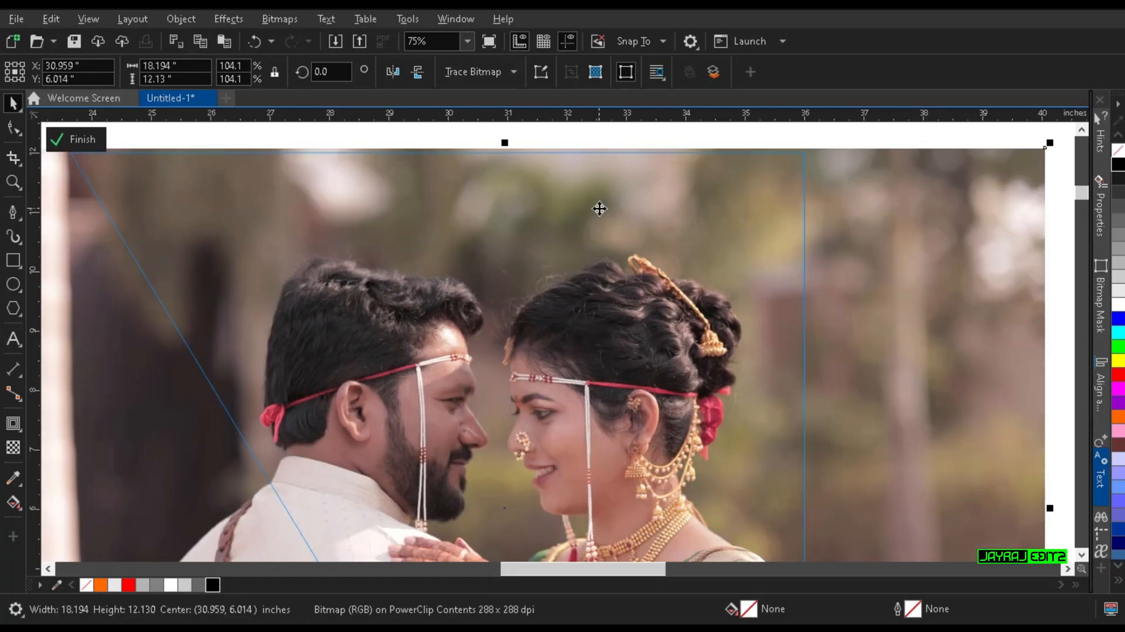
pyautogui.scroll(-1, 723, 223)
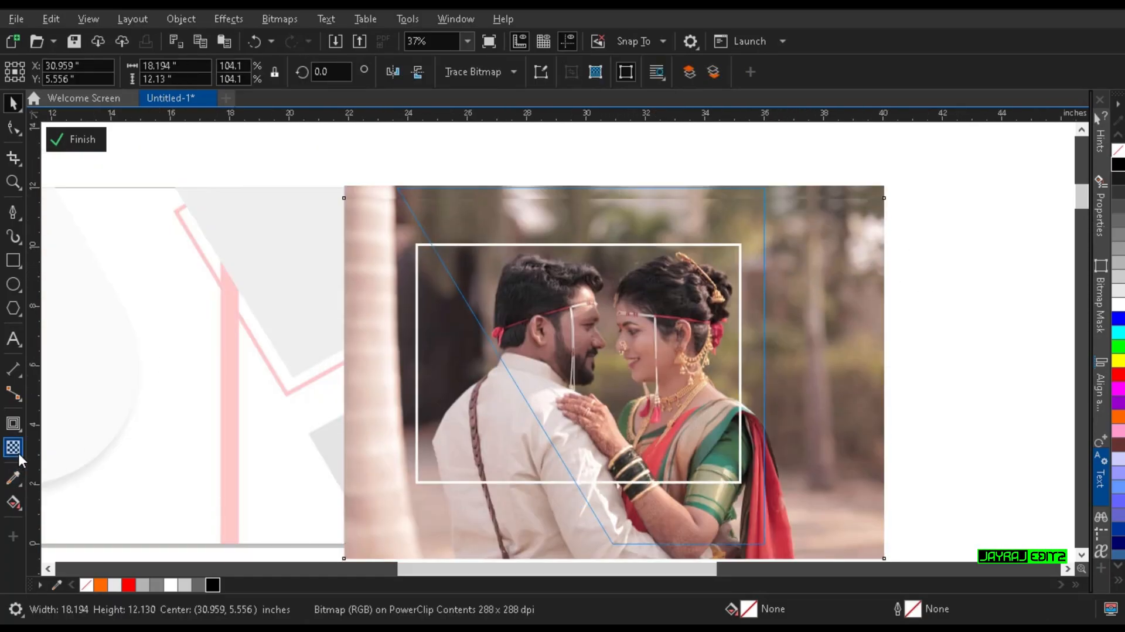
# Step: Apply a vertical linear transparency fade to the front couple photo's upper edge and finish editing the large frame's contents
pyautogui.scroll(1, 603, 236)
pyautogui.moveTo(603, 236); pyautogui.dragTo(608, 180)
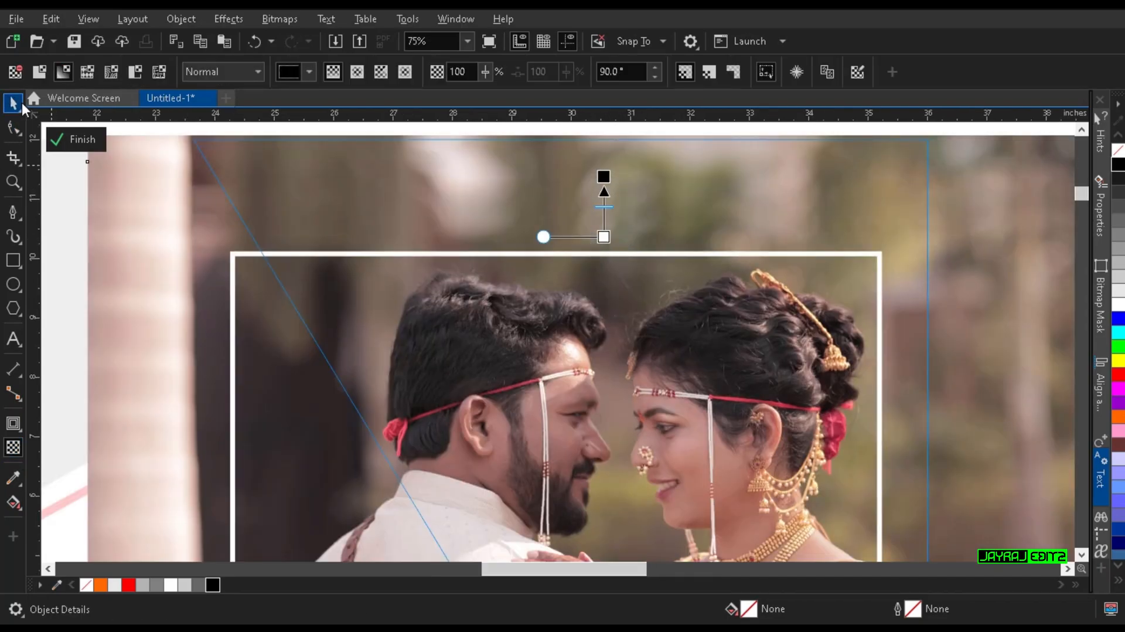
pyautogui.scroll(-1, 384, 270)
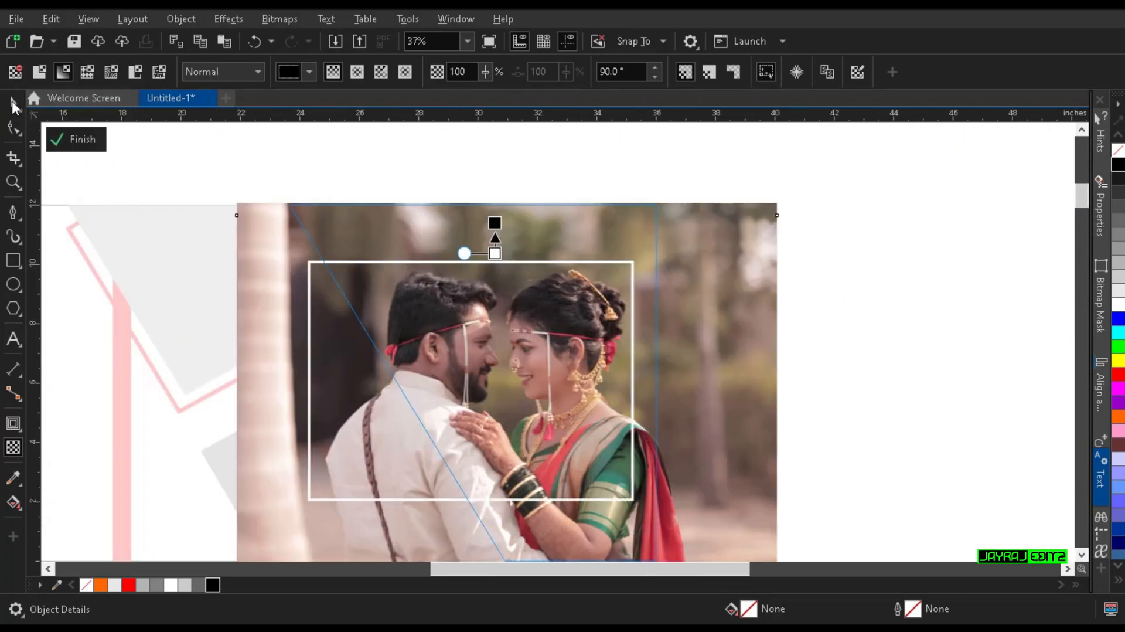
pyautogui.click(13, 104)
pyautogui.keyDown('ctrl'); pyautogui.click(889, 302); pyautogui.keyUp('ctrl')
pyautogui.scroll(-1, 857, 339)
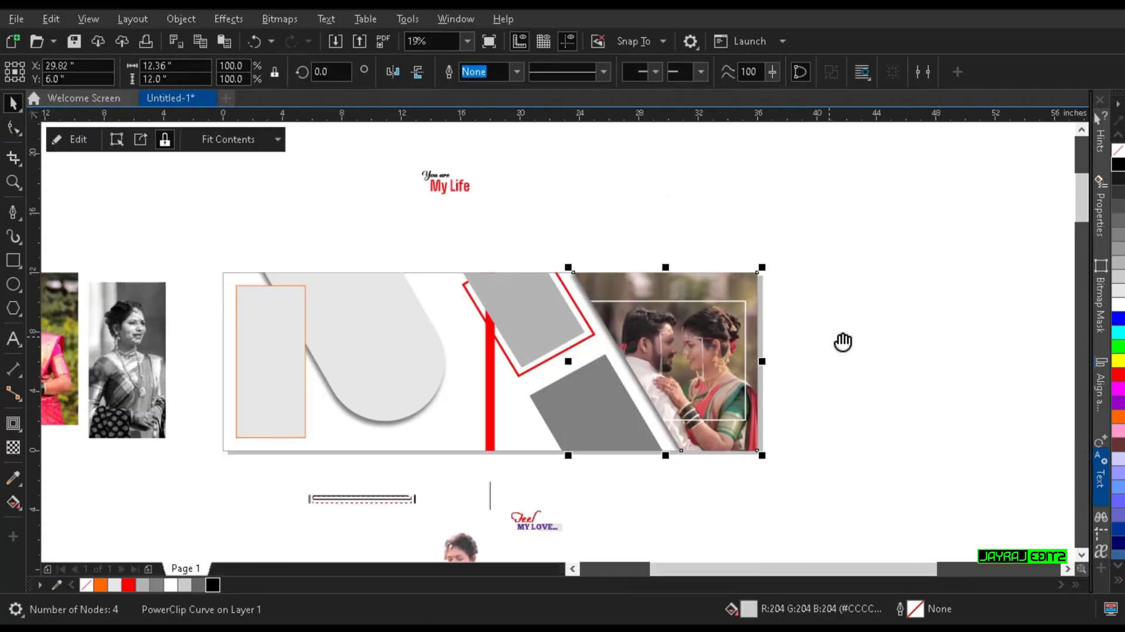
# Step: Move the embracing couple photo horizontally closer to the page's right edge, centred at about X 46.84 in
pyautogui.scroll(1, 768, 354)
pyautogui.scroll(-1, 745, 349)
pyautogui.moveTo(746, 347); pyautogui.dragTo(763, 341)
pyautogui.click(847, 342)
pyautogui.moveTo(1025, 341); pyautogui.dragTo(682, 336)
pyautogui.scroll(1, 683, 337)
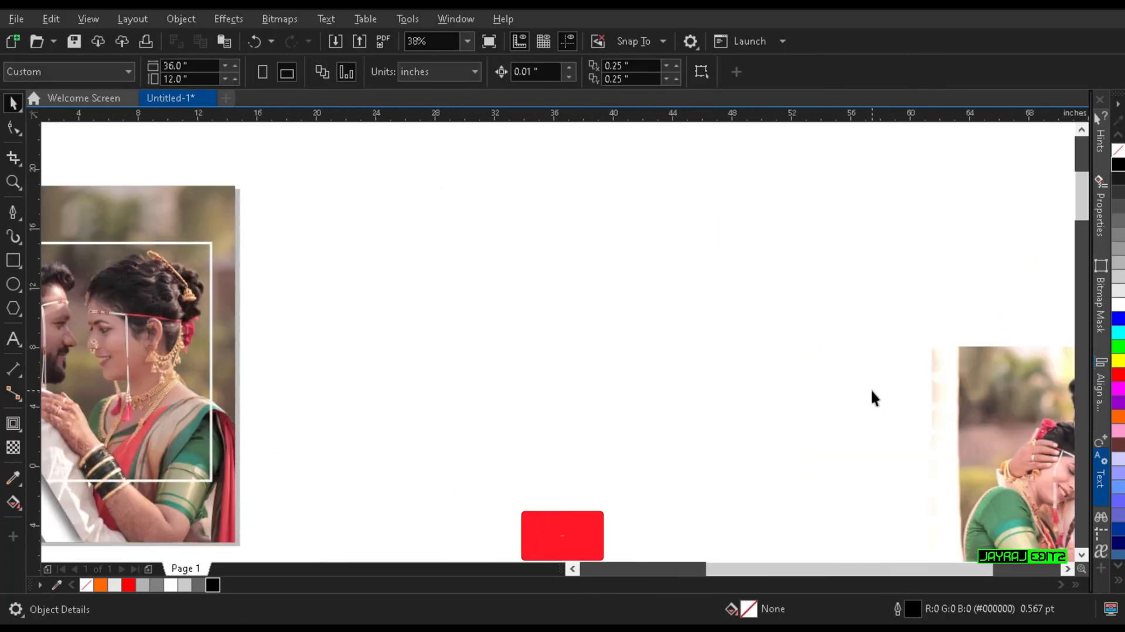
pyautogui.scroll(-1, 871, 389)
pyautogui.click(962, 416)
pyautogui.moveTo(962, 416); pyautogui.dragTo(726, 416)
# Step: PowerClip the embracing couple photo into the dark-grey slanted frame at the bottom of the page
pyautogui.scroll(2, 731, 421)
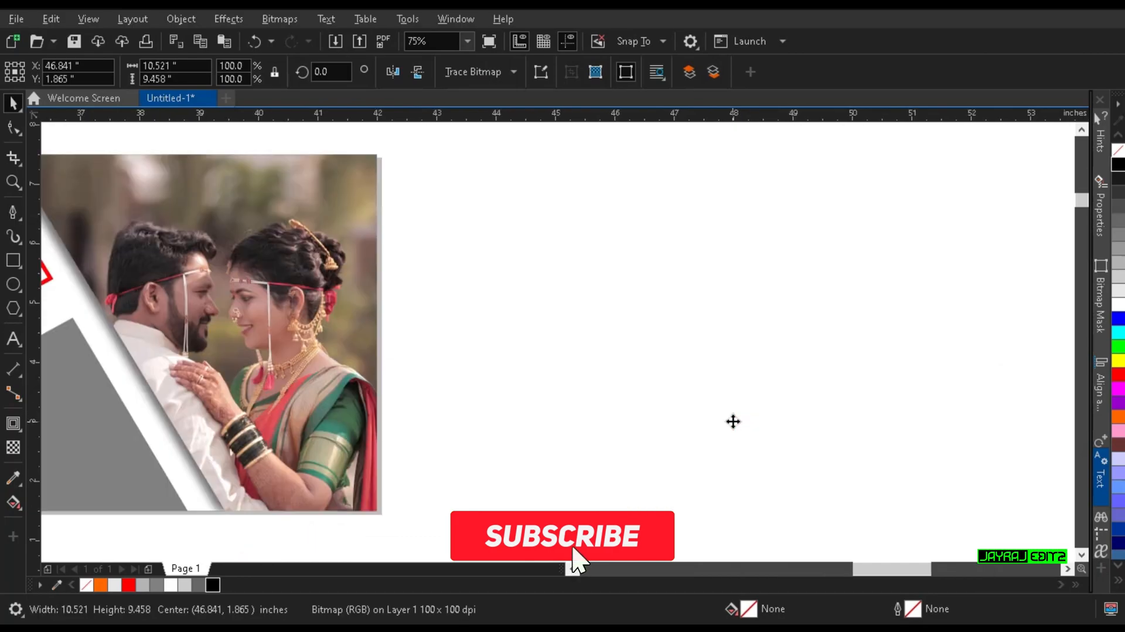
pyautogui.moveTo(688, 364); pyautogui.dragTo(507, 266)
pyautogui.scroll(-2, 754, 339)
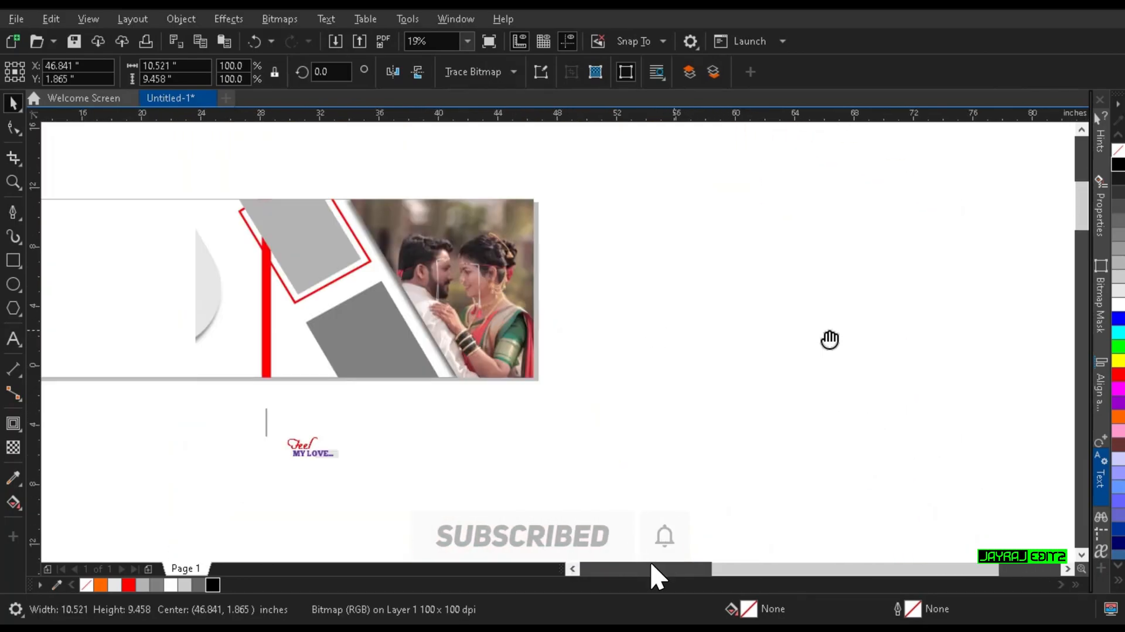
pyautogui.hscroll(-3, 762, 334)
pyautogui.rightClick(863, 345)
pyautogui.click(929, 372)
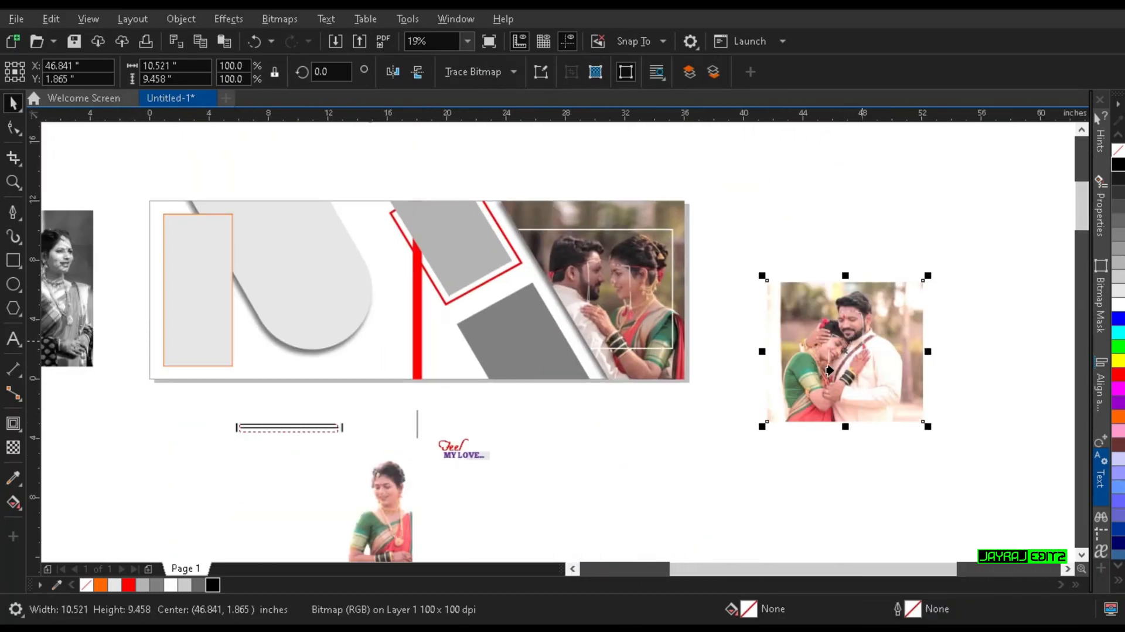
pyautogui.click(524, 346)
pyautogui.scroll(2, 497, 336)
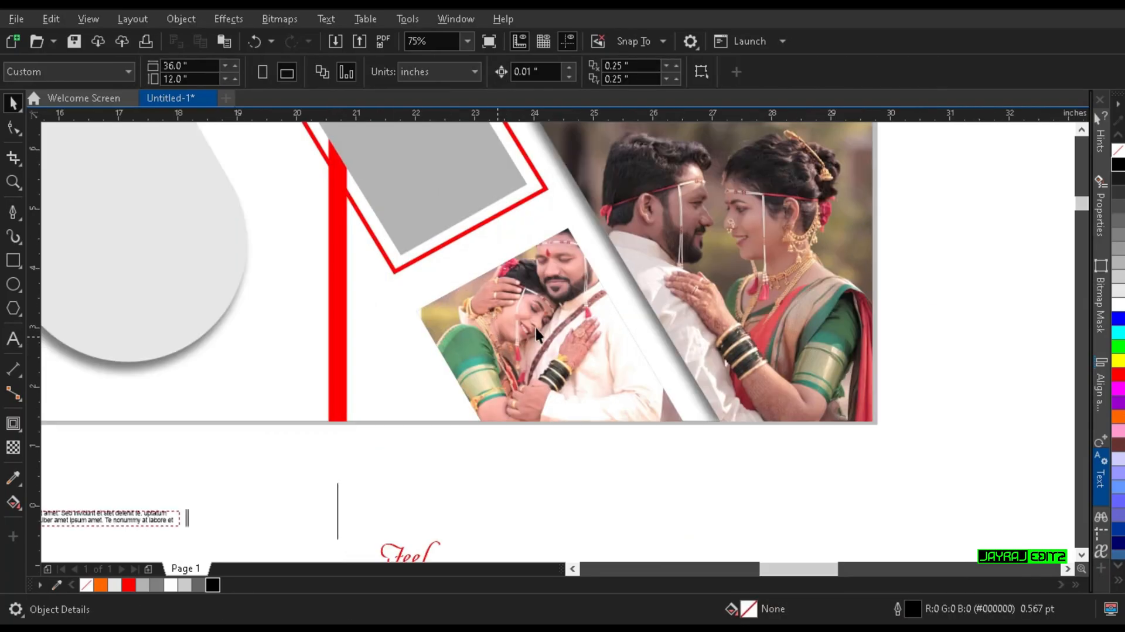
# Step: Reposition the embracing couple photo inside the lower slanted frame, centred at about X 24.89, Y 1.77 in
pyautogui.click(515, 323)
pyautogui.doubleClick(568, 319)
pyautogui.moveTo(589, 320); pyautogui.dragTo(600, 387)
pyautogui.moveTo(698, 384); pyautogui.dragTo(679, 384)
pyautogui.scroll(-2, 703, 379)
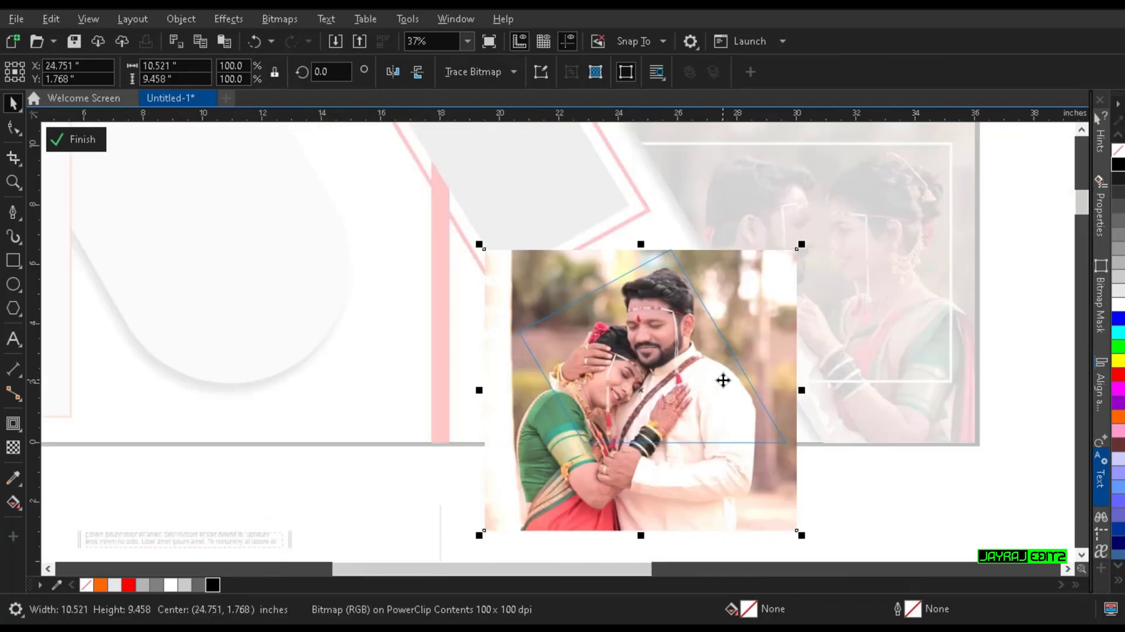
pyautogui.moveTo(610, 389); pyautogui.dragTo(617, 390)
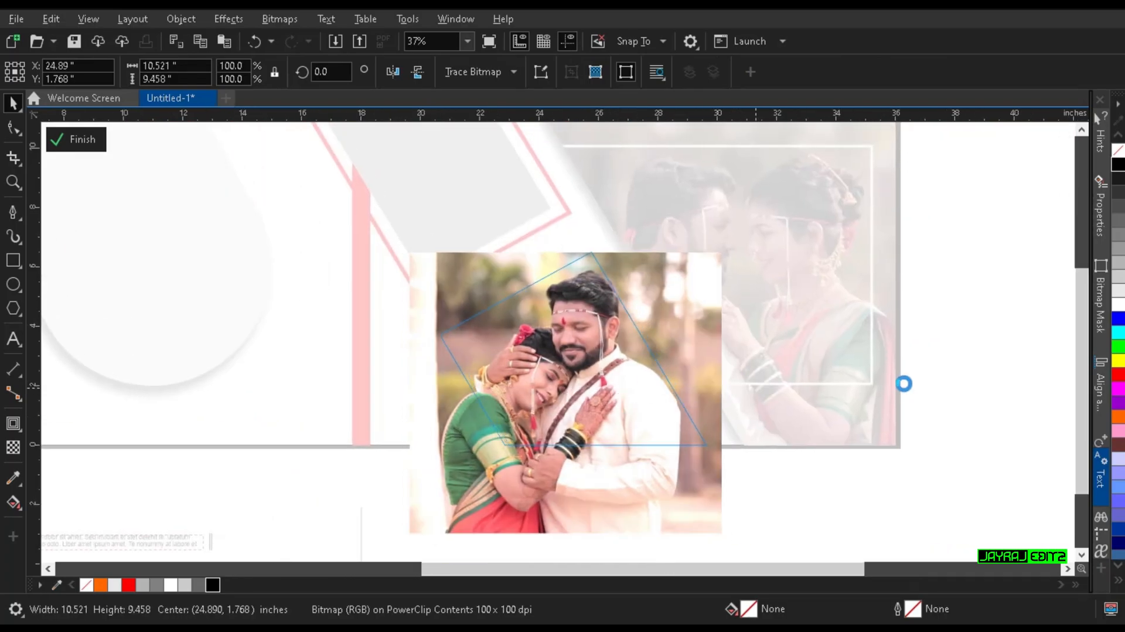
pyautogui.keyDown('ctrl'); pyautogui.click(902, 383); pyautogui.keyUp('ctrl')
pyautogui.moveTo(901, 382); pyautogui.dragTo(749, 402)
pyautogui.click(684, 389)
# Step: Move the 8.478 × 6.8 in close-up couple photo from far right of the page to about X 40.76 in, beside the page
pyautogui.scroll(-1, 684, 389)
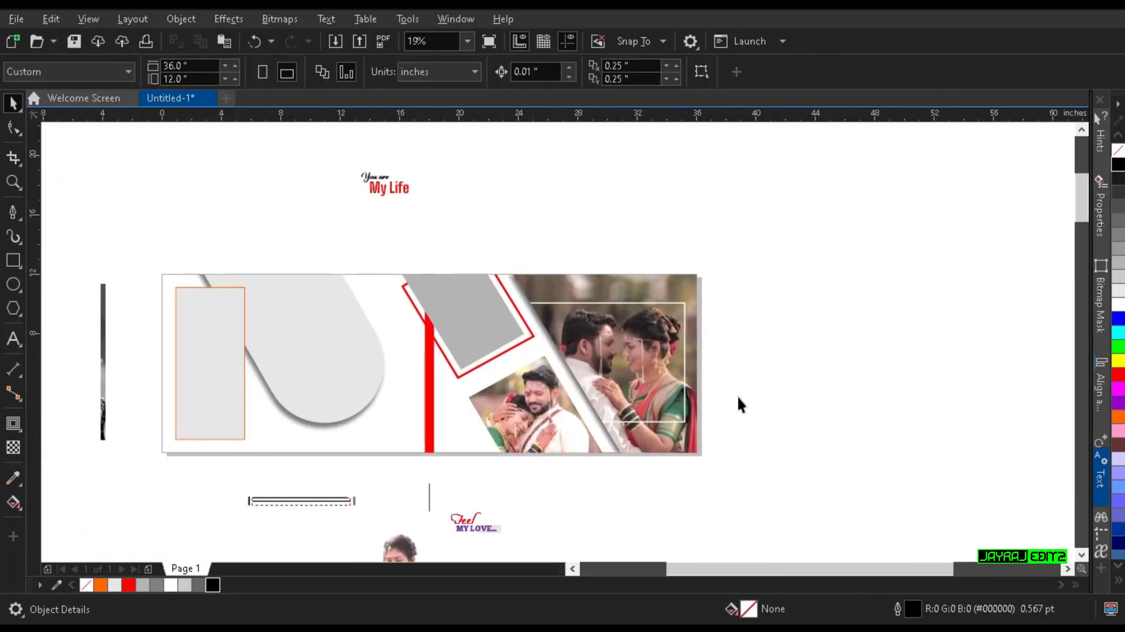
pyautogui.moveTo(711, 363); pyautogui.dragTo(502, 364)
pyautogui.scroll(-1, 652, 401)
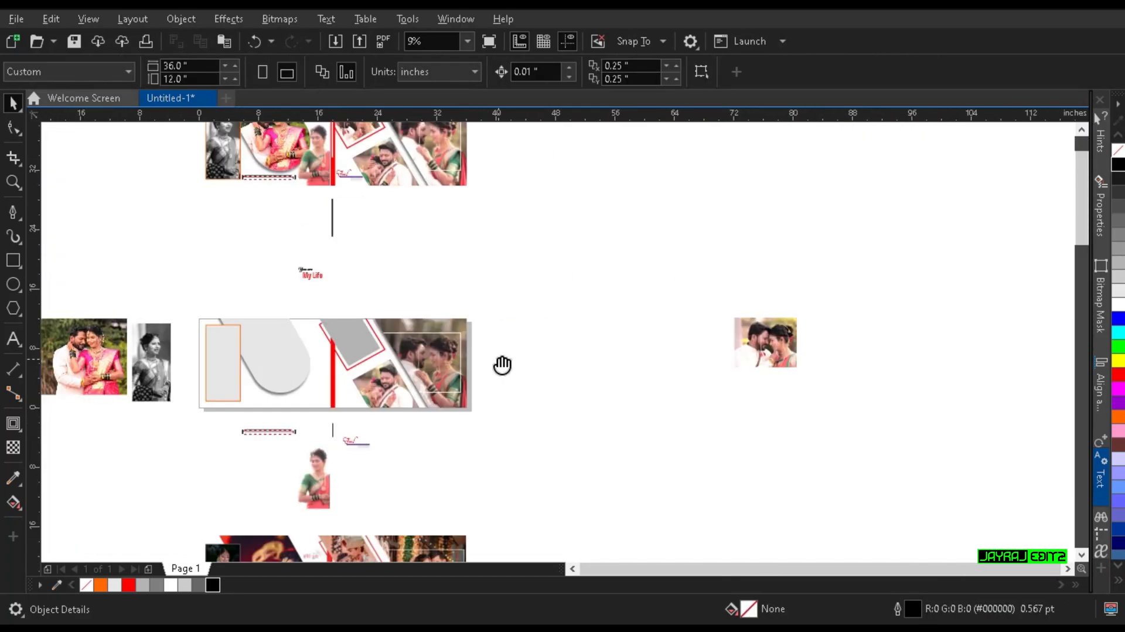
pyautogui.moveTo(756, 358); pyautogui.dragTo(546, 362)
pyautogui.scroll(2, 456, 362)
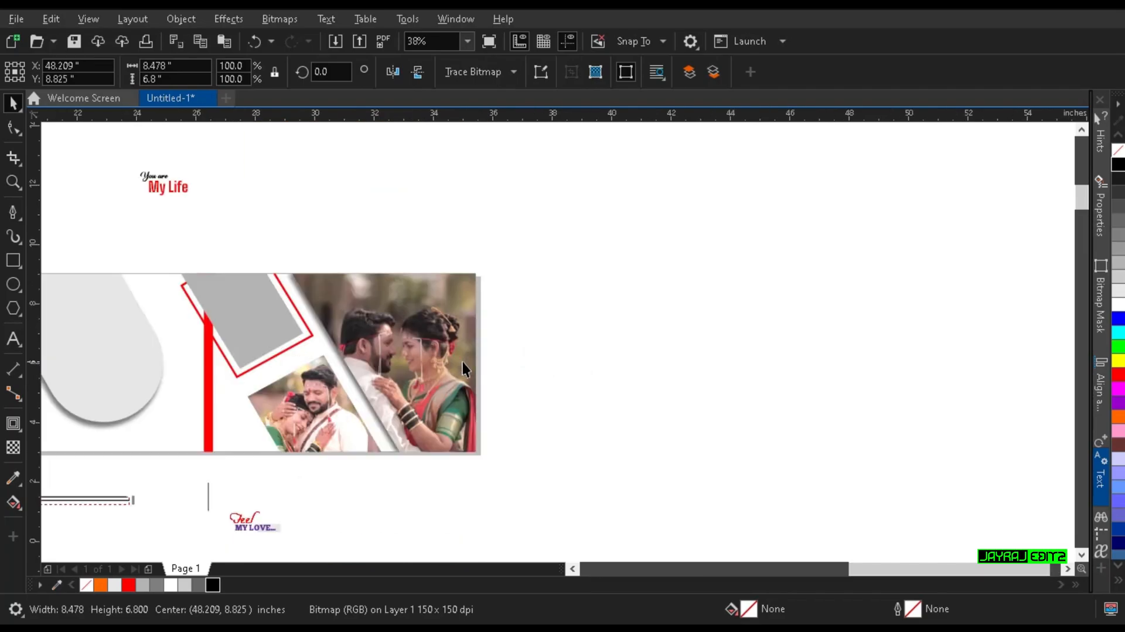
pyautogui.click(707, 343)
pyautogui.moveTo(670, 374); pyautogui.dragTo(808, 371)
pyautogui.moveTo(1031, 293); pyautogui.dragTo(814, 286)
# Step: PowerClip the close-up couple photo into the upper grey slanted frame with the red outline
pyautogui.rightClick(813, 285)
pyautogui.click(879, 373)
pyautogui.click(279, 295)
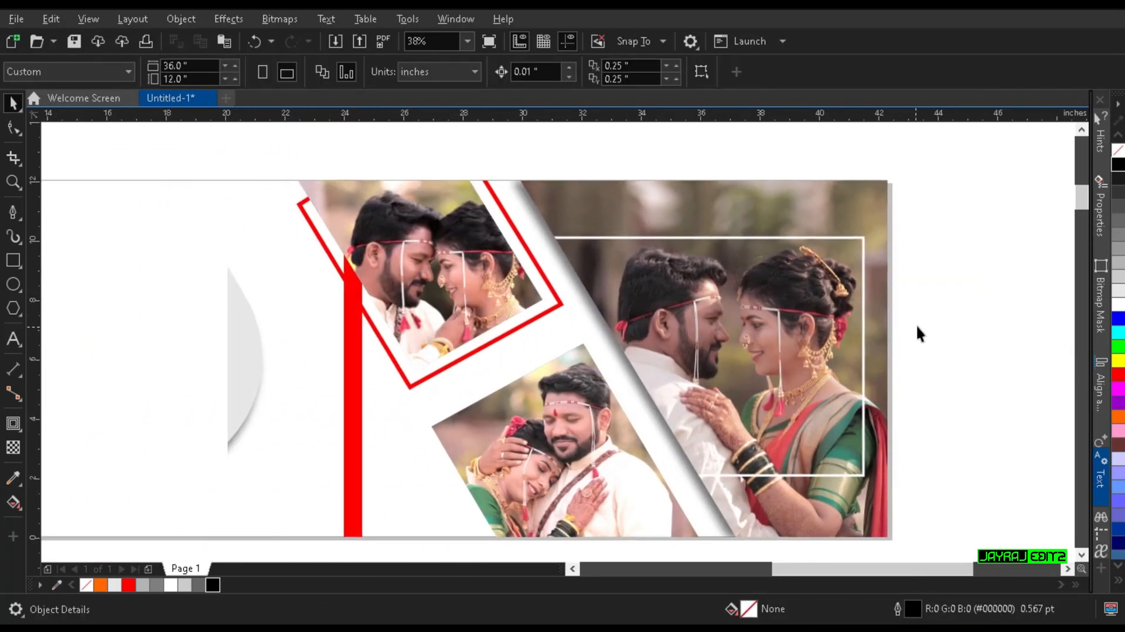
# Step: Reposition the close-up photo inside the upper frame to about X 20.2, Y 8.94 in and finish editing its contents
pyautogui.doubleClick(457, 282)
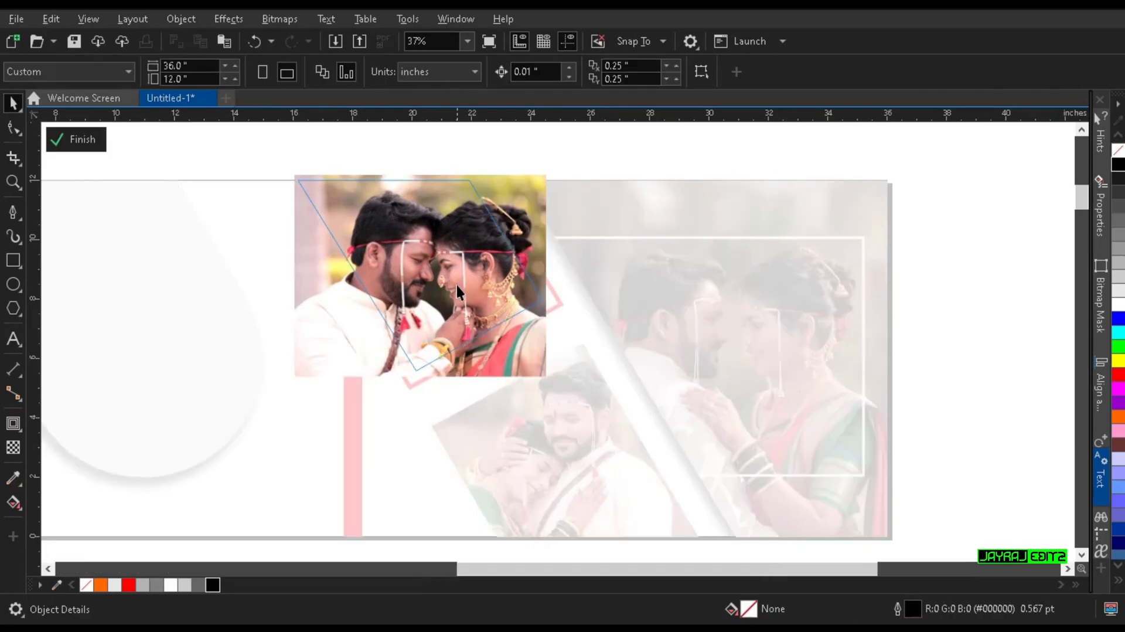
pyautogui.click(391, 209)
pyautogui.scroll(2, 428, 232)
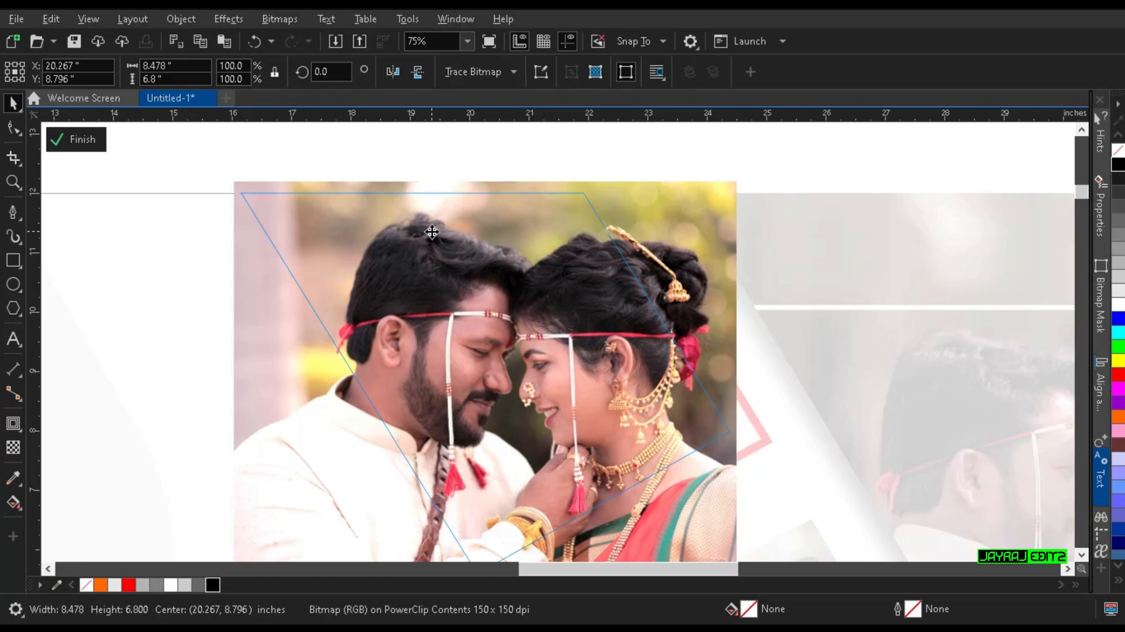
pyautogui.moveTo(432, 231); pyautogui.dragTo(451, 251)
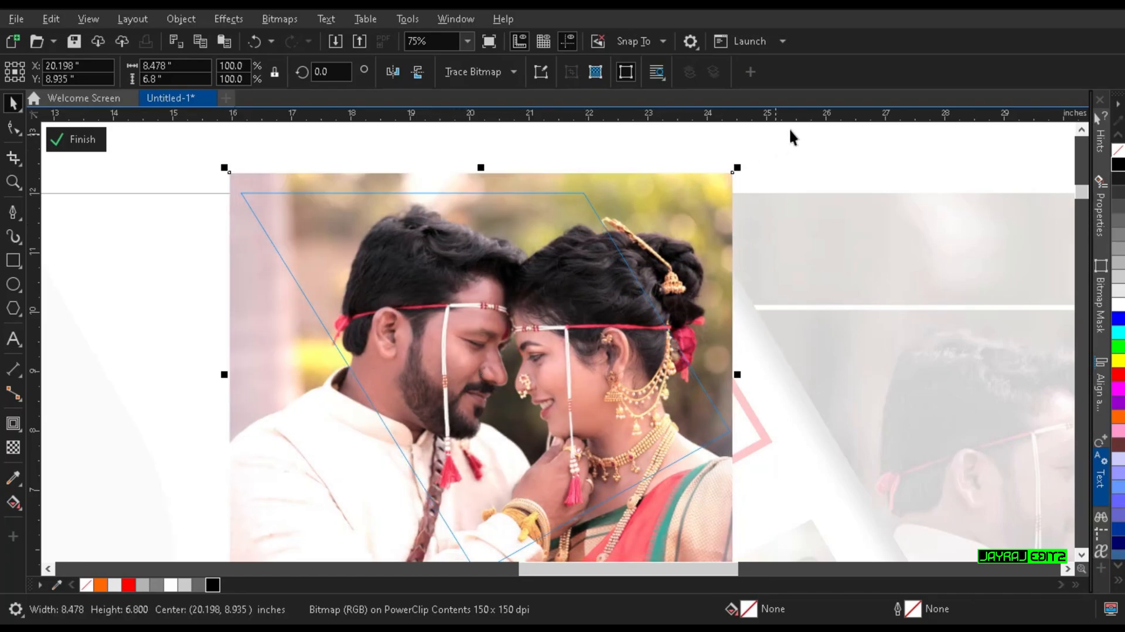
pyautogui.click(746, 333)
pyautogui.scroll(-2, 745, 333)
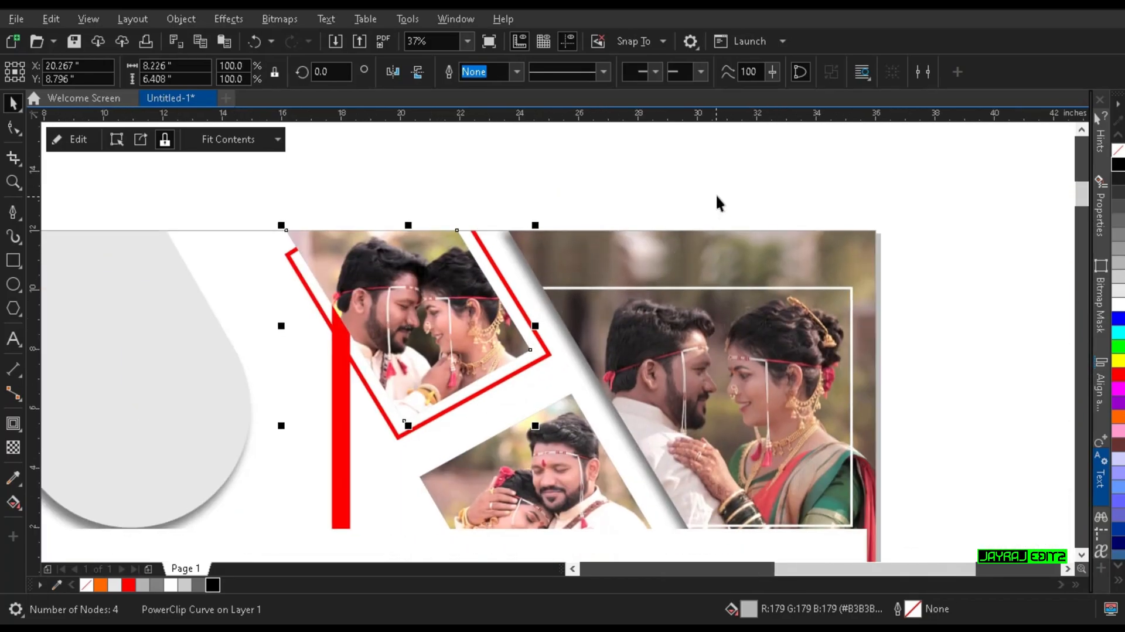
pyautogui.click(716, 196)
# Step: Move the "You are My Life" title onto the page between the rounded grey shape and the red-outlined photo frame
pyautogui.scroll(-1, 715, 265)
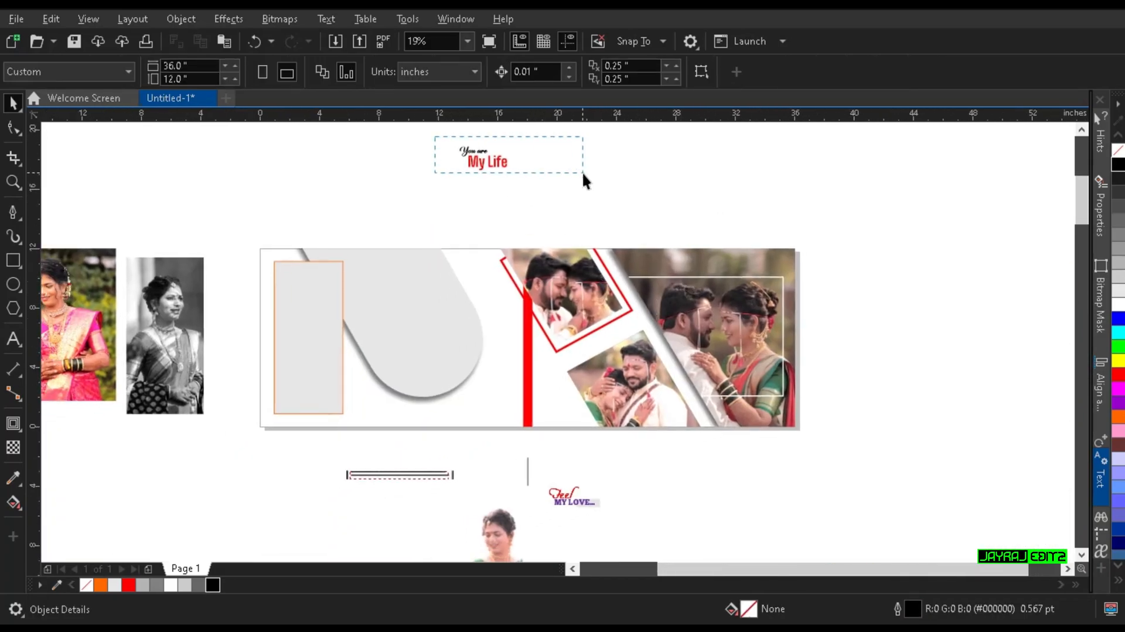
pyautogui.moveTo(582, 174); pyautogui.dragTo(584, 176)
pyautogui.scroll(2, 584, 176)
pyautogui.scroll(-1, 613, 238)
pyautogui.moveTo(704, 213); pyautogui.dragTo(390, 126)
pyautogui.moveTo(541, 193); pyautogui.dragTo(546, 420)
pyautogui.click(624, 343)
pyautogui.moveTo(627, 352); pyautogui.dragTo(584, 223)
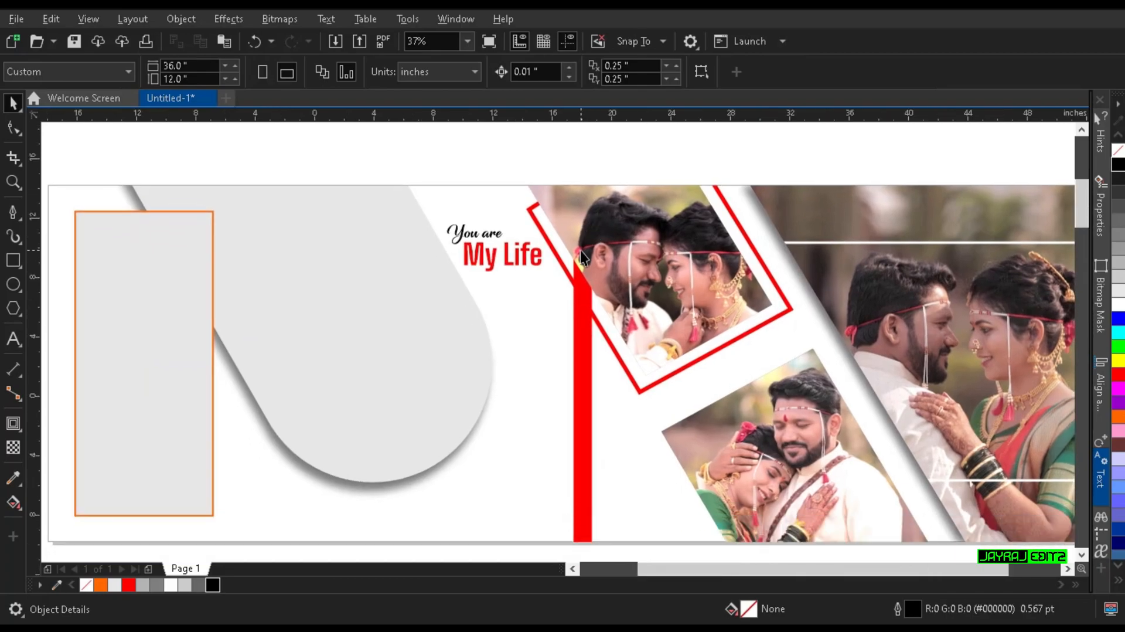
# Step: PowerClip the black-and-white bride portrait into the orange-outlined rectangle at the left end of the page
pyautogui.scroll(-1, 582, 252)
pyautogui.scroll(1, 210, 281)
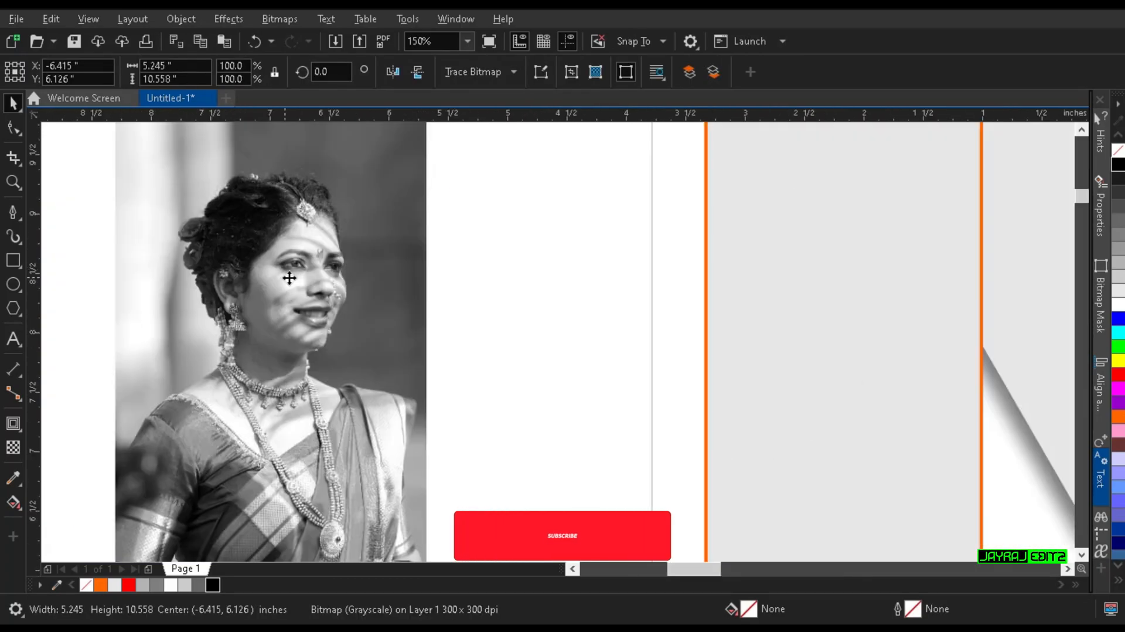
pyautogui.scroll(-1, 312, 317)
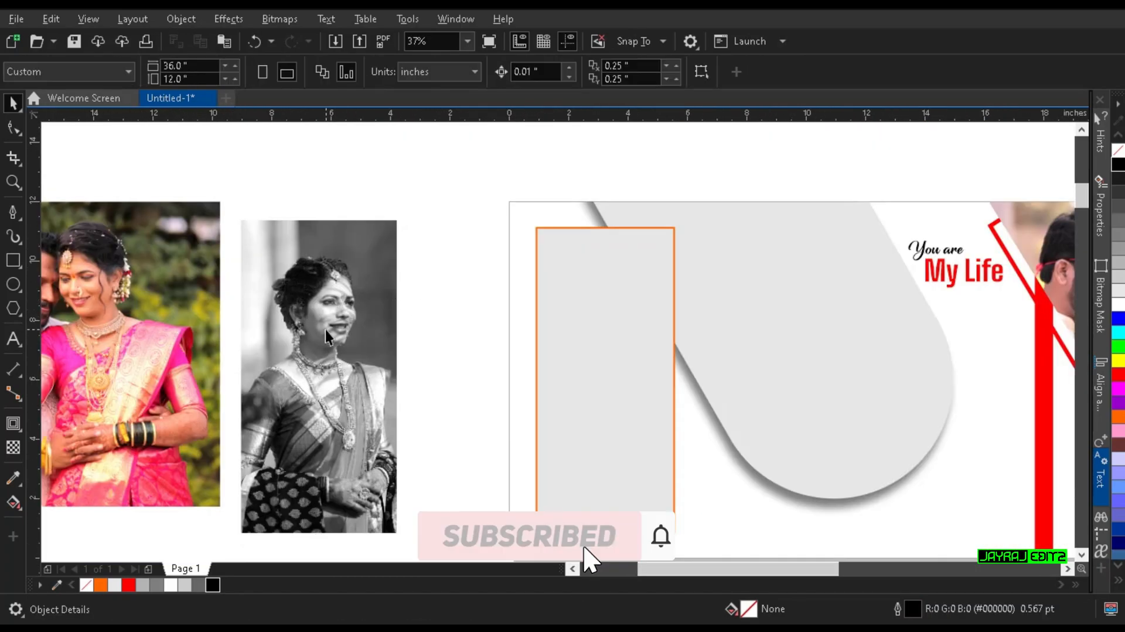
pyautogui.rightClick(313, 317)
pyautogui.click(401, 379)
pyautogui.click(541, 406)
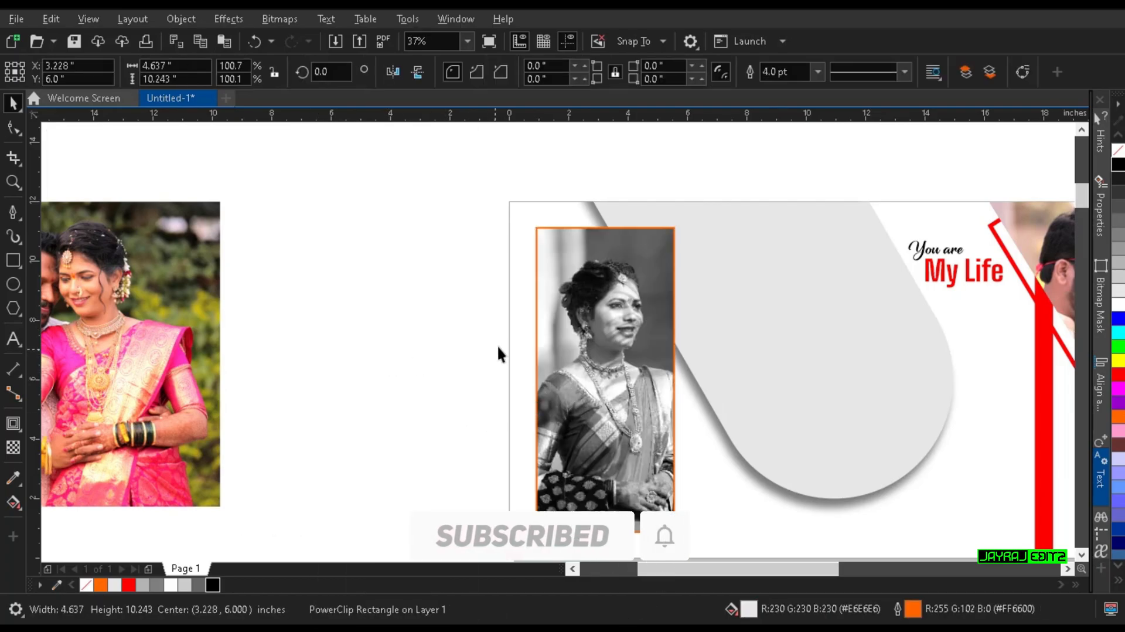
pyautogui.click(498, 346)
# Step: PowerClip the 12.484 × 10.263 in couple photo with the pink sari into the left half-page frame
pyautogui.moveTo(669, 364); pyautogui.dragTo(599, 370)
pyautogui.moveTo(488, 377); pyautogui.dragTo(665, 364)
pyautogui.click(269, 326)
pyautogui.rightClick(270, 327)
pyautogui.click(326, 372)
pyautogui.click(818, 314)
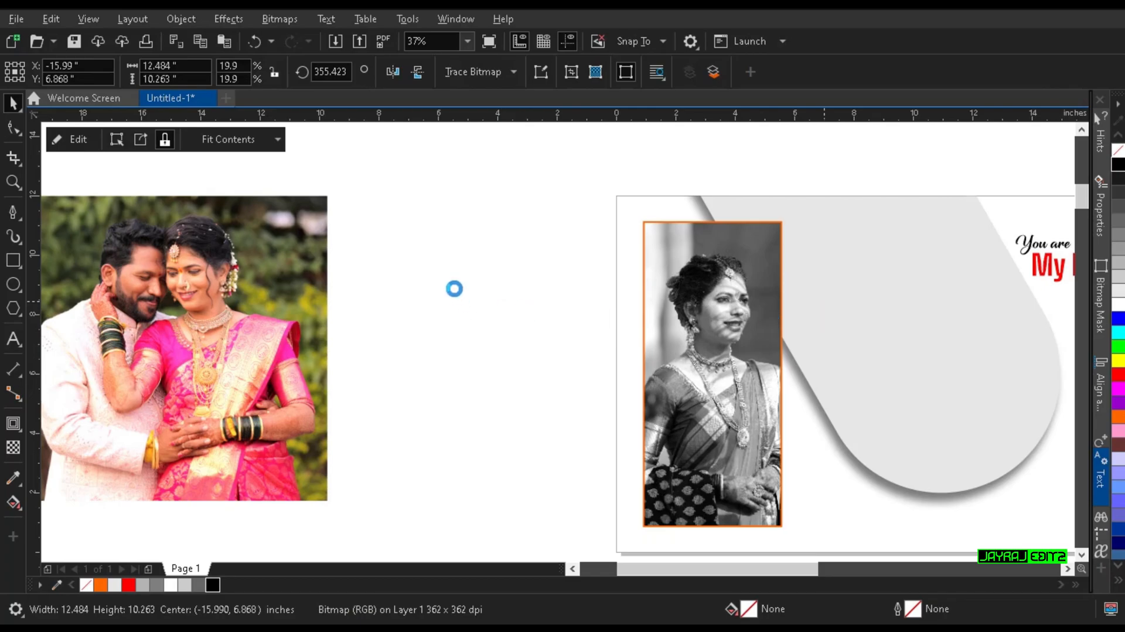
pyautogui.click(519, 280)
pyautogui.moveTo(740, 279); pyautogui.dragTo(331, 285)
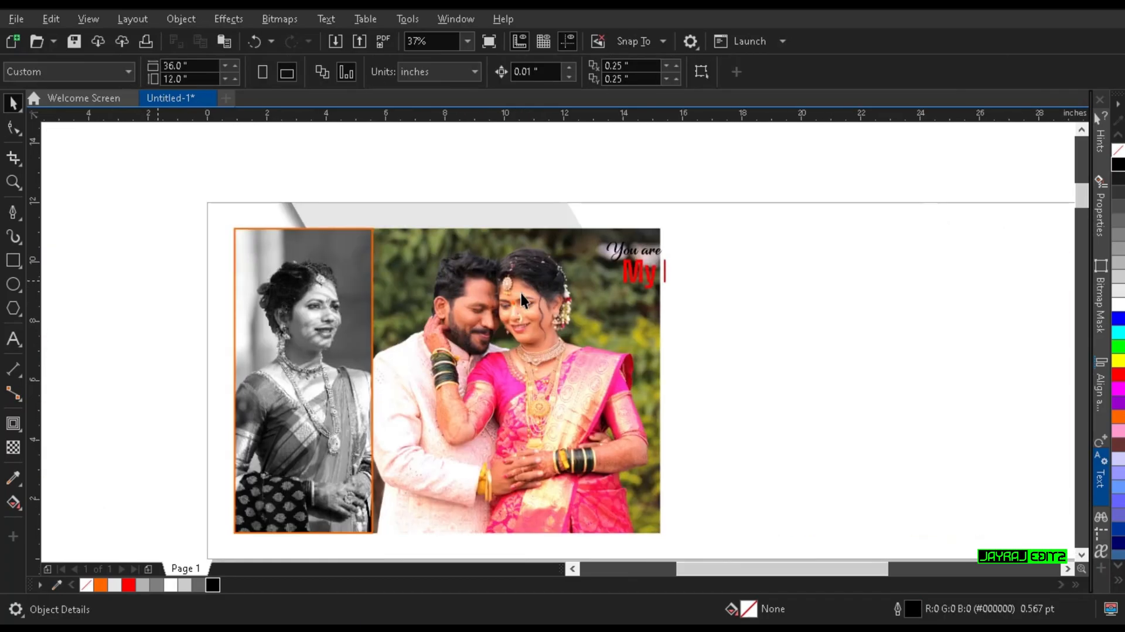
# Step: Edit the left half-page frame's contents and PowerClip the pink-sari couple photo into the rounded grey shape
pyautogui.doubleClick(521, 293)
pyautogui.click(522, 305)
pyautogui.rightClick(526, 317)
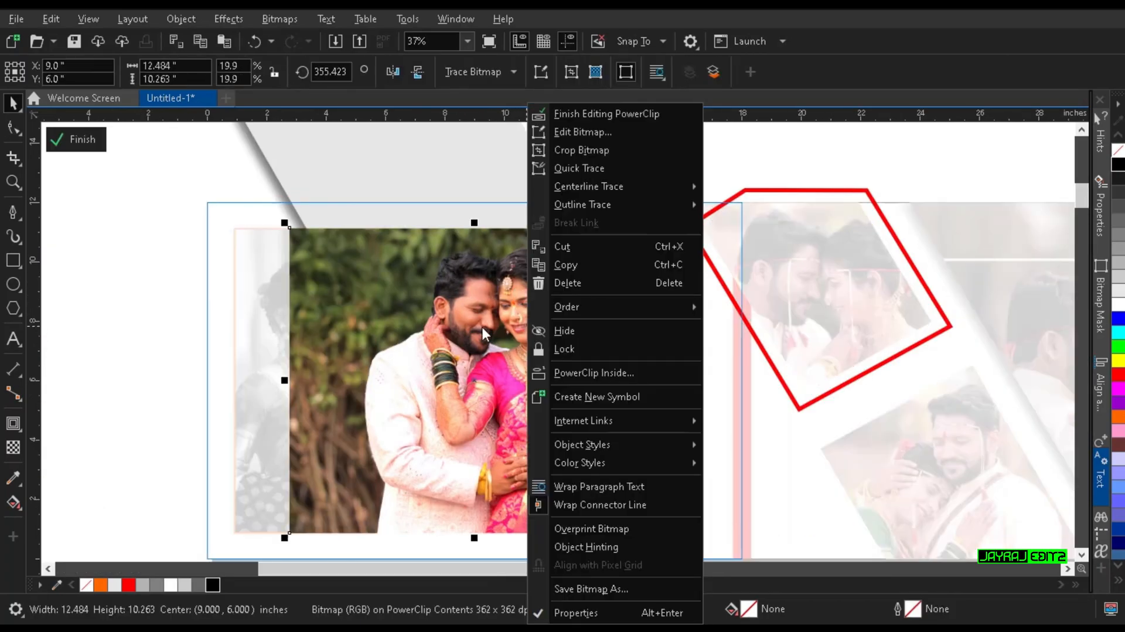
pyautogui.click(560, 372)
pyautogui.click(465, 220)
# Step: Reposition the couple photo inside the rounded shape to about X 8.83, Y 7.25 in and finish editing both nested frames
pyautogui.click(435, 259)
pyautogui.doubleClick(434, 258)
pyautogui.click(438, 263)
pyautogui.moveTo(511, 320); pyautogui.dragTo(509, 281)
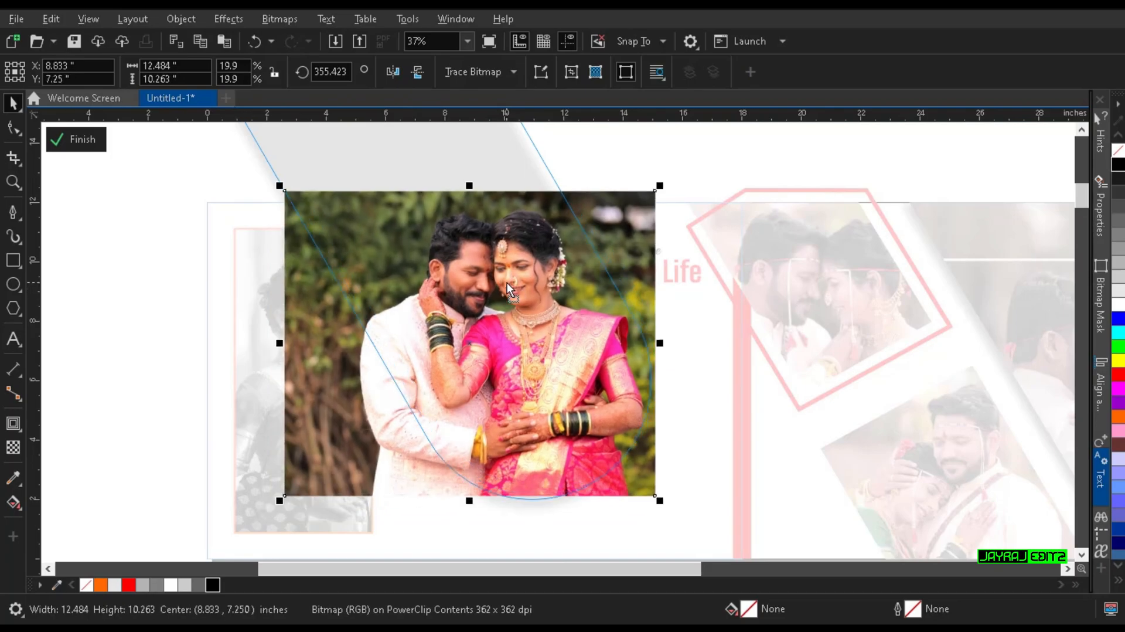
pyautogui.keyDown('ctrl'); pyautogui.click(145, 204); pyautogui.keyUp('ctrl')
pyautogui.click(169, 223)
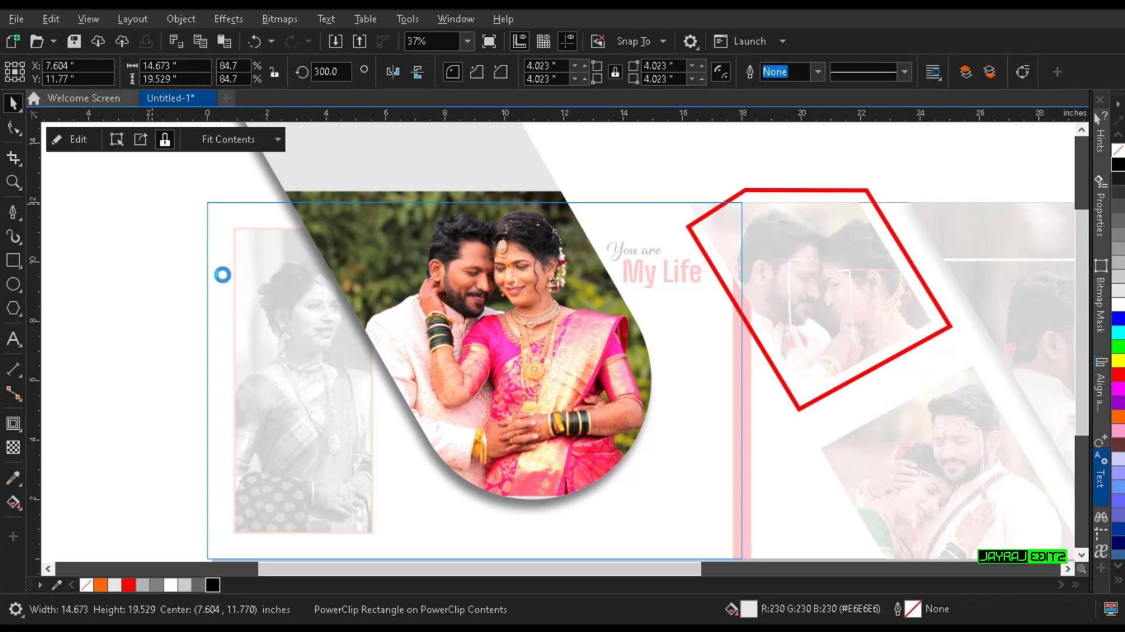
pyautogui.keyDown('ctrl'); pyautogui.click(765, 437); pyautogui.keyUp('ctrl')
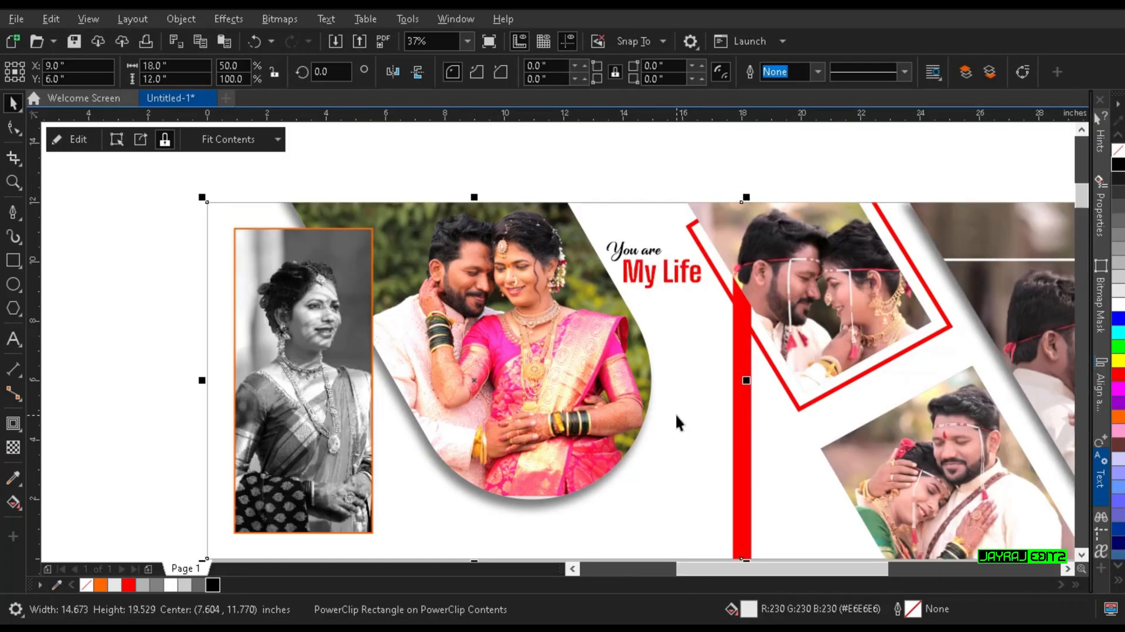
# Step: Move the grouped placeholder paragraph from below the page to beneath the rounded couple photo, at about X 9.39, Y 1.22 in
pyautogui.scroll(-1, 675, 413)
pyautogui.moveTo(673, 414); pyautogui.dragTo(621, 394)
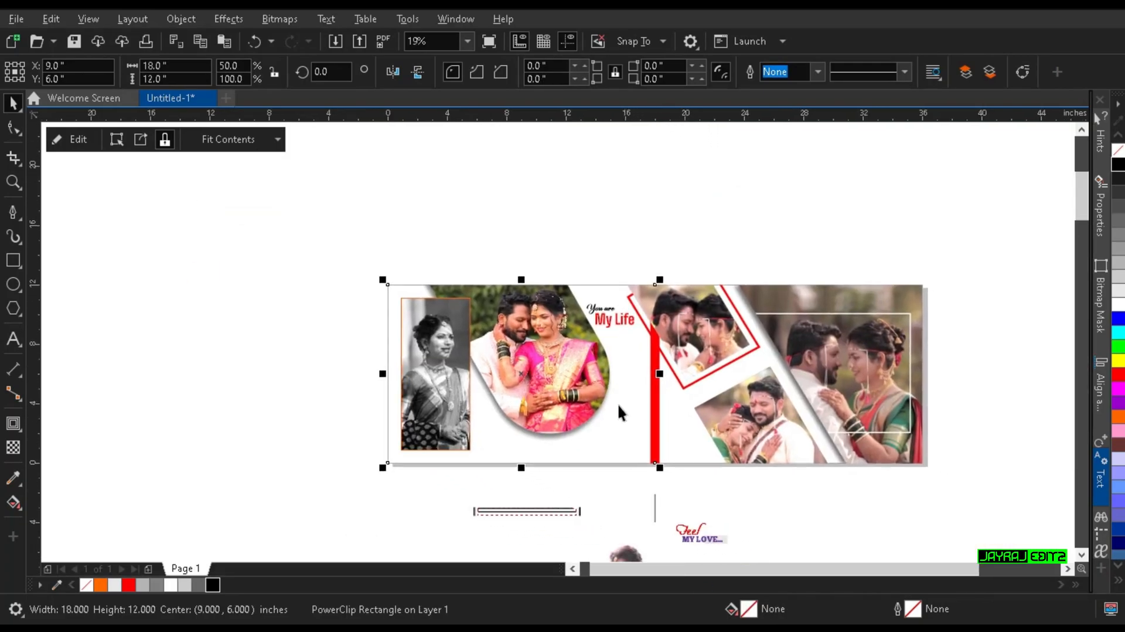
pyautogui.click(543, 513)
pyautogui.moveTo(558, 459); pyautogui.dragTo(565, 451)
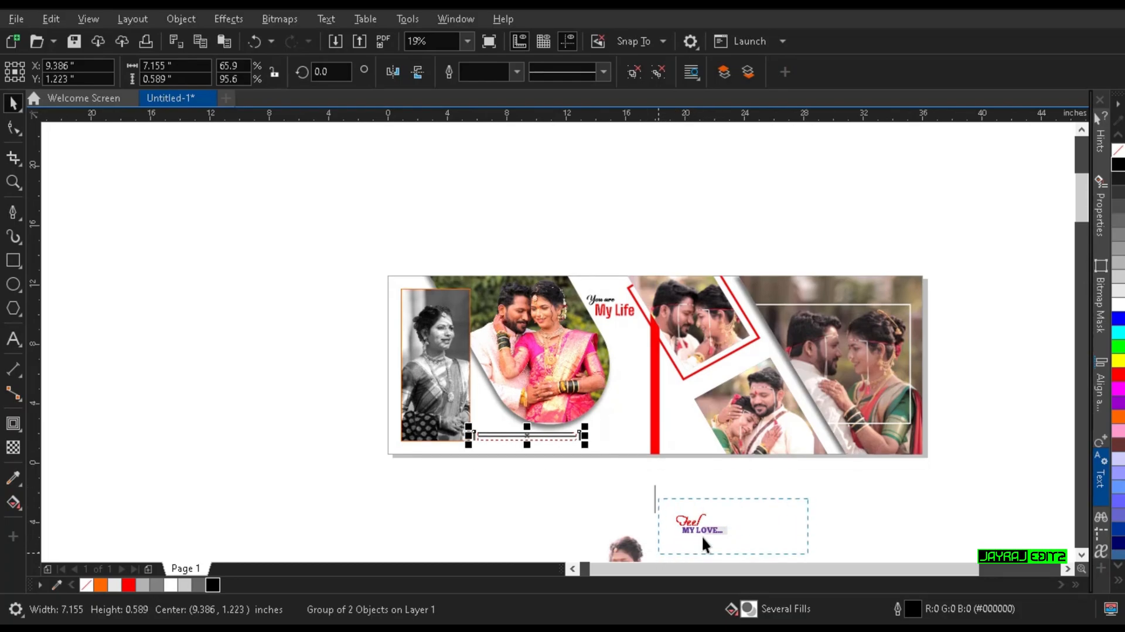
# Step: Move the "Feel MY LOVE..." title and its grey bar onto the page beside the red bar, at about X 20.22, Y 1.15 in
pyautogui.click(703, 532)
pyautogui.scroll(6, 704, 533)
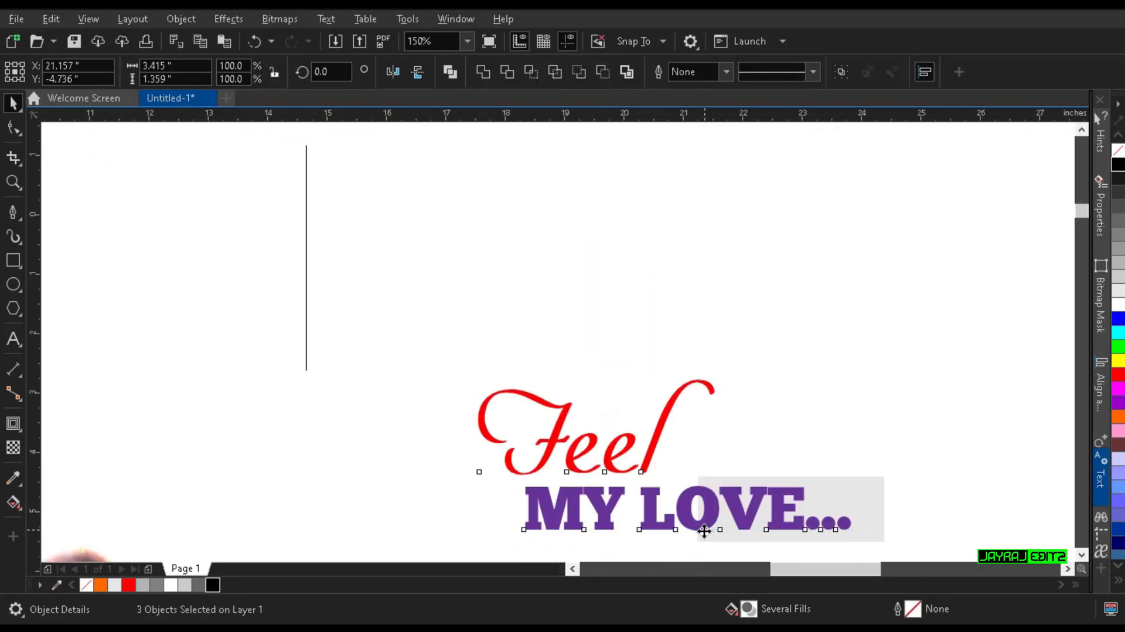
pyautogui.scroll(-4, 705, 531)
pyautogui.moveTo(707, 491); pyautogui.dragTo(694, 354)
pyautogui.scroll(4, 709, 349)
pyautogui.moveTo(779, 363); pyautogui.dragTo(667, 398)
pyautogui.scroll(-4, 667, 398)
pyautogui.scroll(-2, 666, 398)
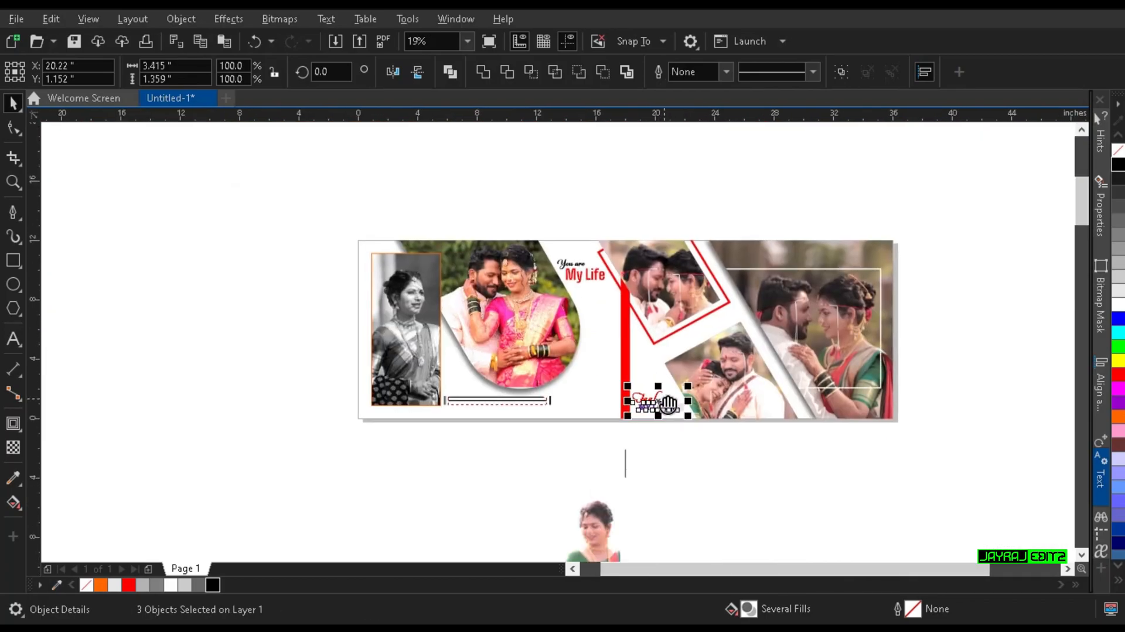
# Step: Place the cut-out bride photo in the green and red sari at the page's lower edge, just left of the red bar
pyautogui.click(576, 529)
pyautogui.click(593, 410)
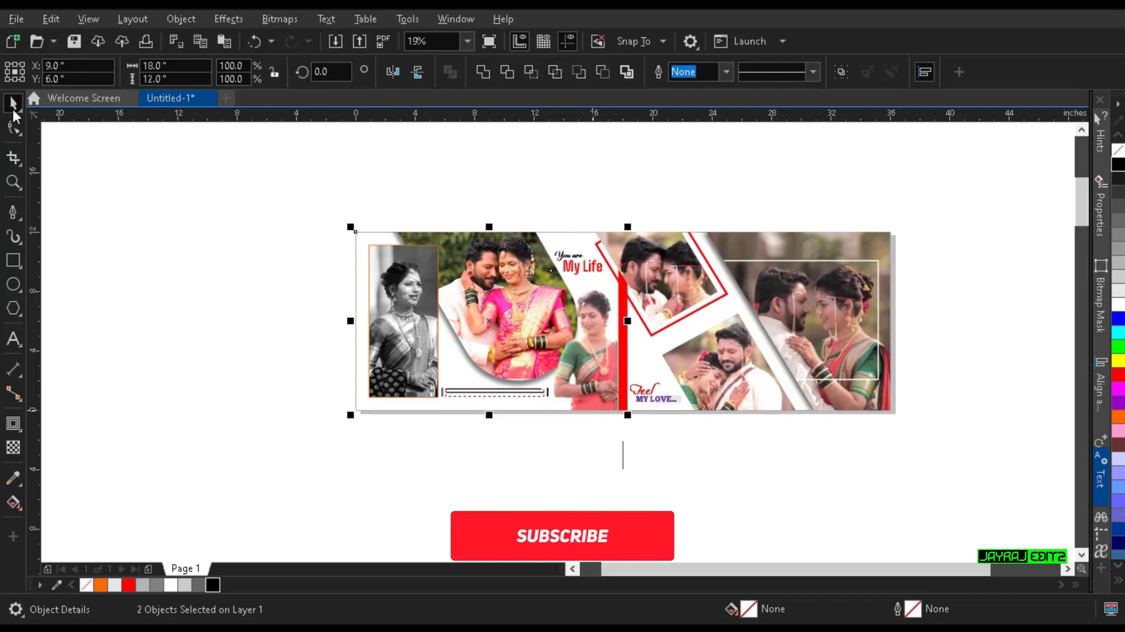
pyautogui.press('Escape')
pyautogui.scroll(2, 596, 318)
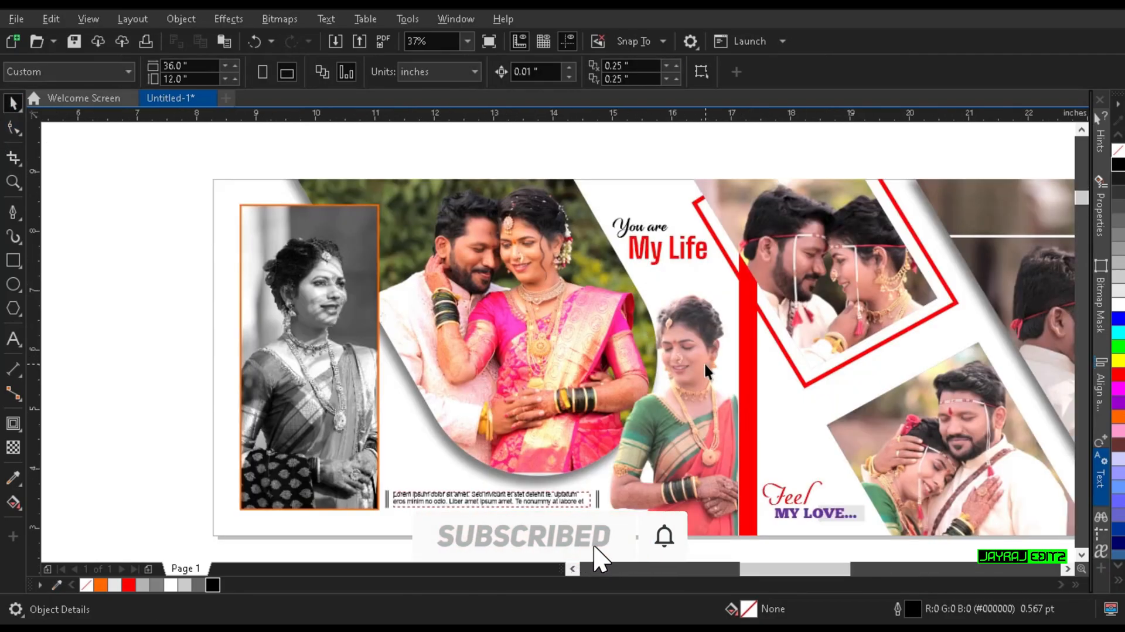
pyautogui.scroll(2, 704, 361)
pyautogui.scroll(-4, 643, 297)
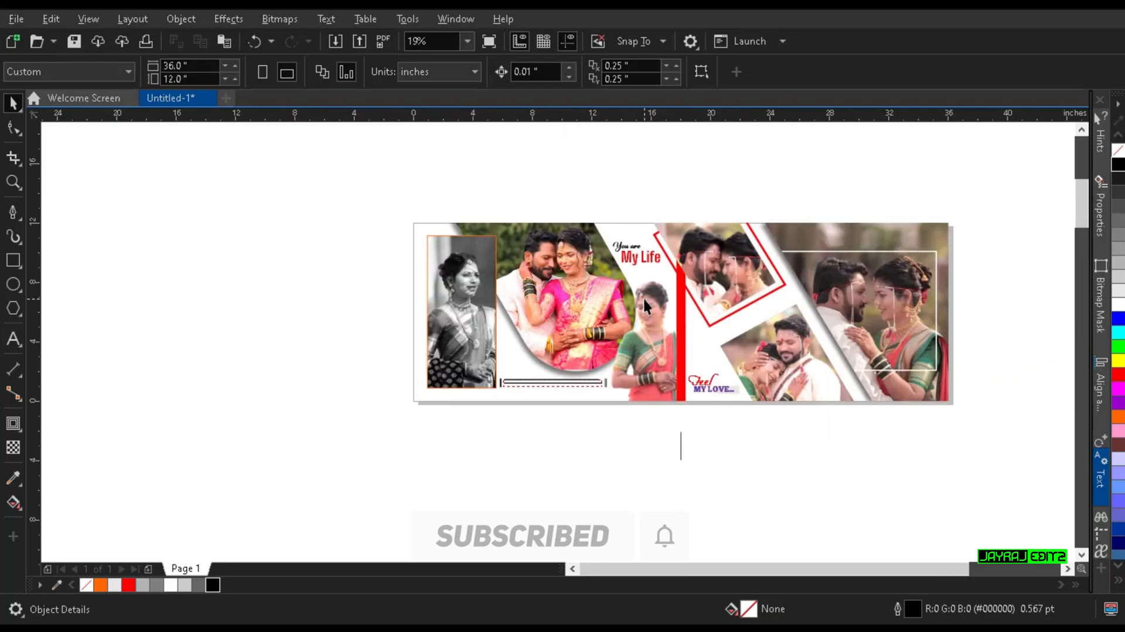
# Step: Center the vertical "WEDDING CEREMONY" text from above the page on the red bar
pyautogui.moveTo(471, 338); pyautogui.dragTo(462, 338)
pyautogui.moveTo(760, 246); pyautogui.dragTo(749, 361)
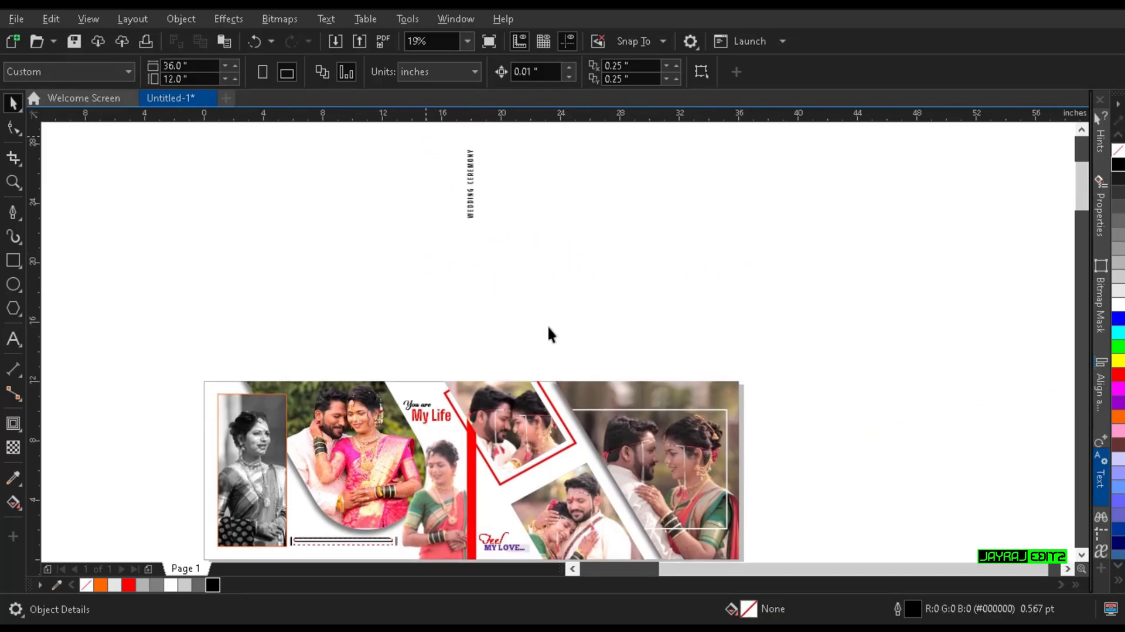
pyautogui.moveTo(426, 137); pyautogui.dragTo(549, 327)
pyautogui.keyDown('shift'); pyautogui.click(472, 482); pyautogui.keyUp('shift')
pyautogui.press('e')
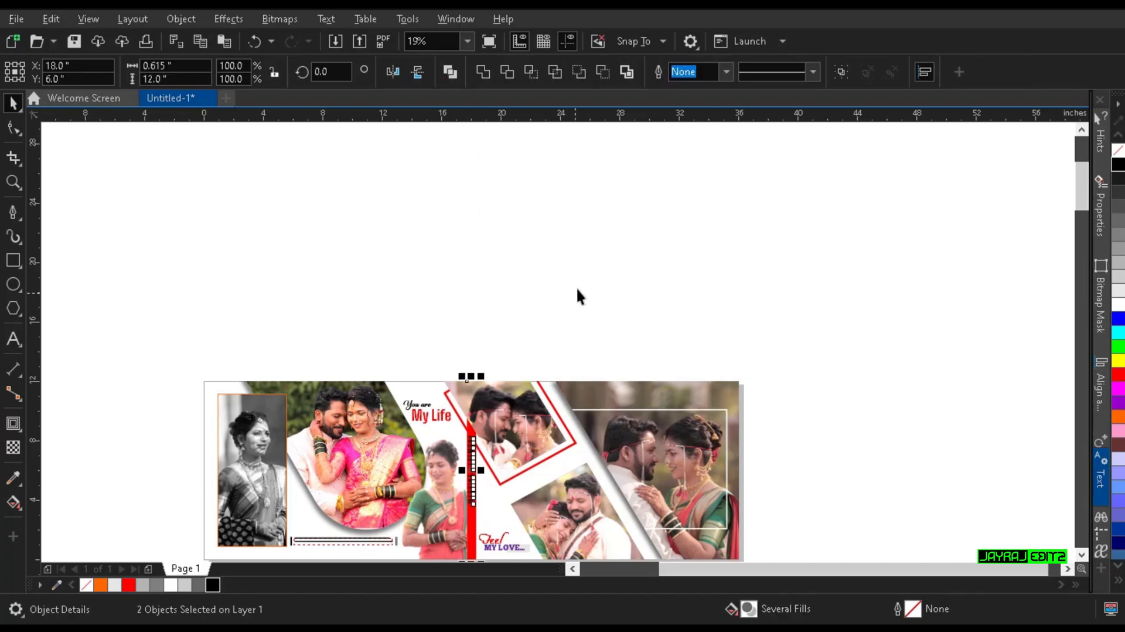
pyautogui.click(573, 305)
# Step: Color the "WEDDING CEREMONY" text white and move it down the red bar to about Y 5.46 in
pyautogui.scroll(4, 556, 357)
pyautogui.scroll(2, 550, 365)
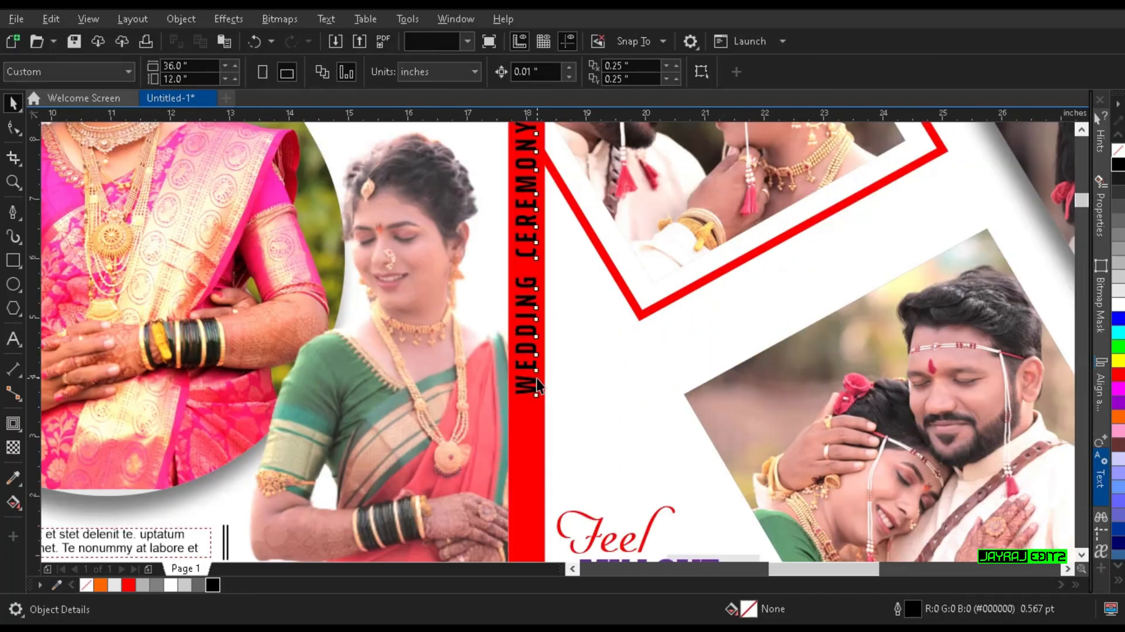
pyautogui.click(536, 378)
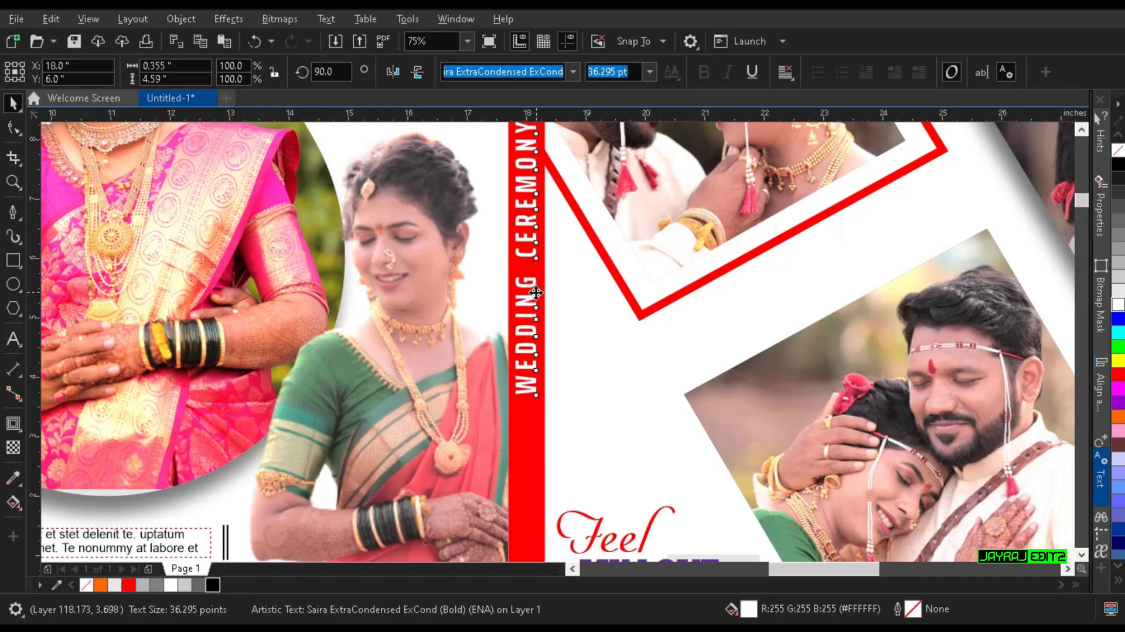
pyautogui.moveTo(531, 321); pyautogui.dragTo(531, 354)
pyautogui.scroll(-2, 545, 328)
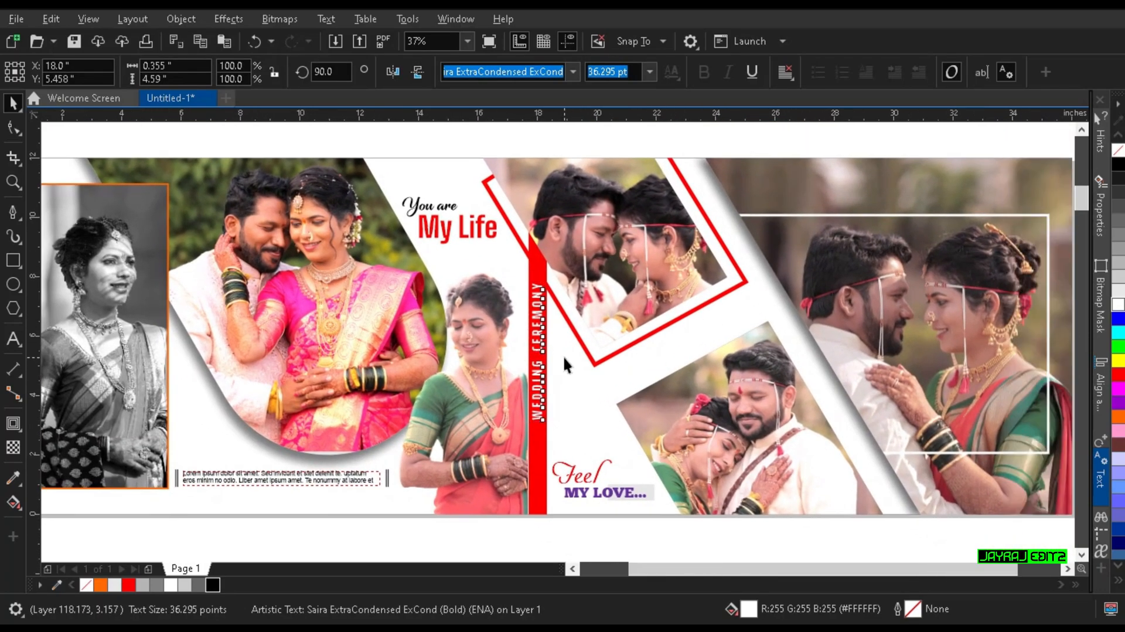
# Step: Edit the large right-hand frame's contents and set the couple photo's brightness to 13, contrast to 29 and intensity to 3
pyautogui.scroll(-2, 553, 365)
pyautogui.moveTo(377, 308); pyautogui.dragTo(674, 410)
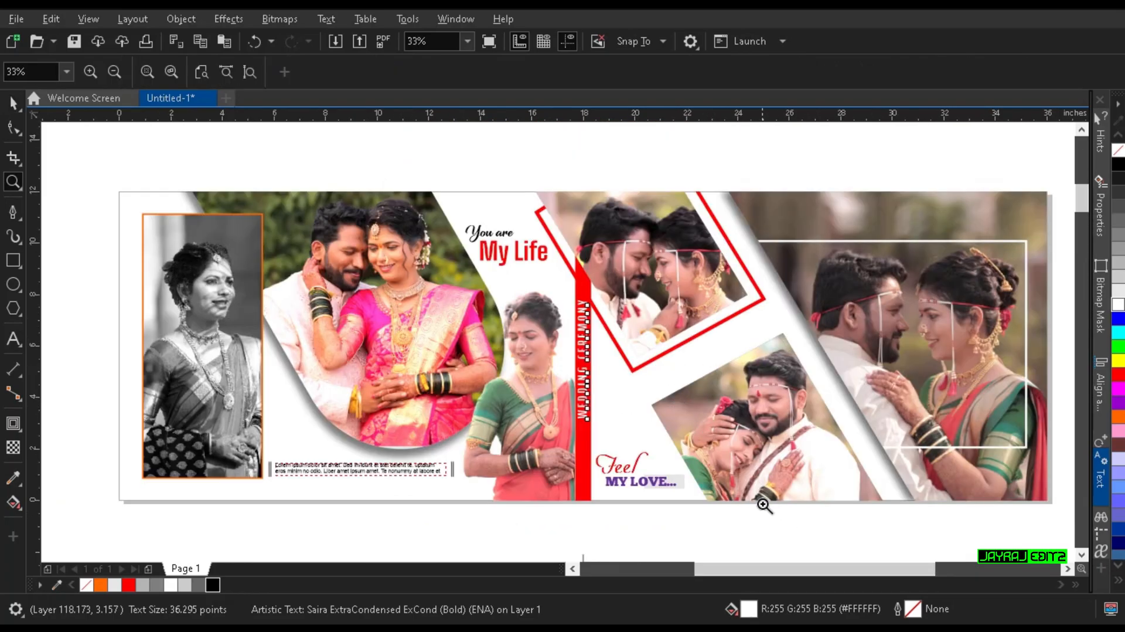
pyautogui.moveTo(541, 347); pyautogui.dragTo(1021, 510)
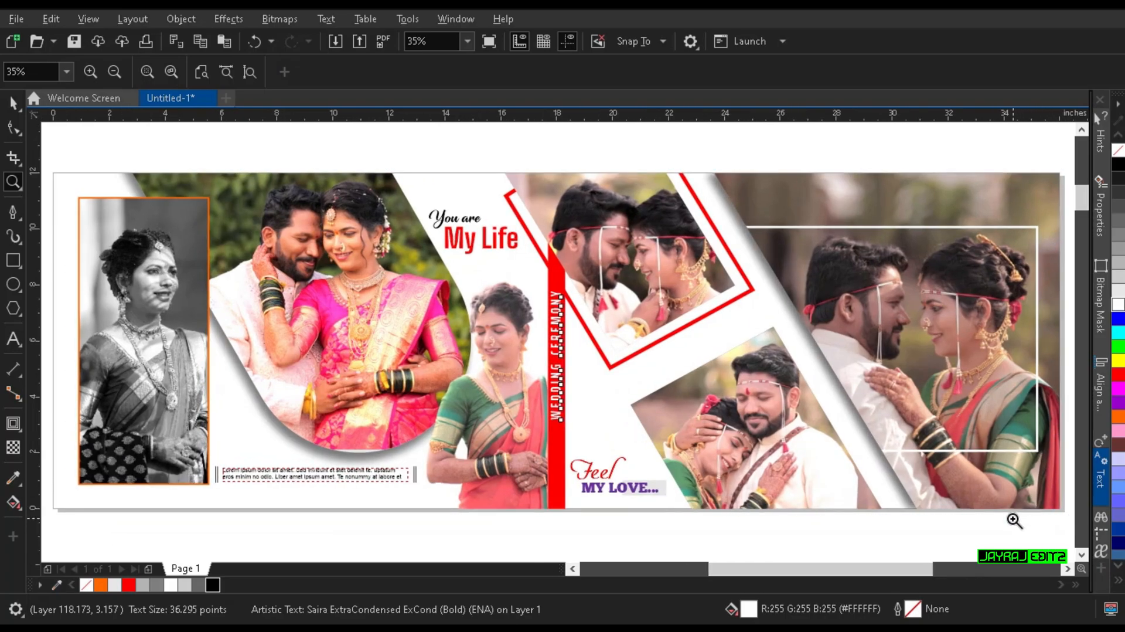
pyautogui.click(14, 103)
pyautogui.click(879, 155)
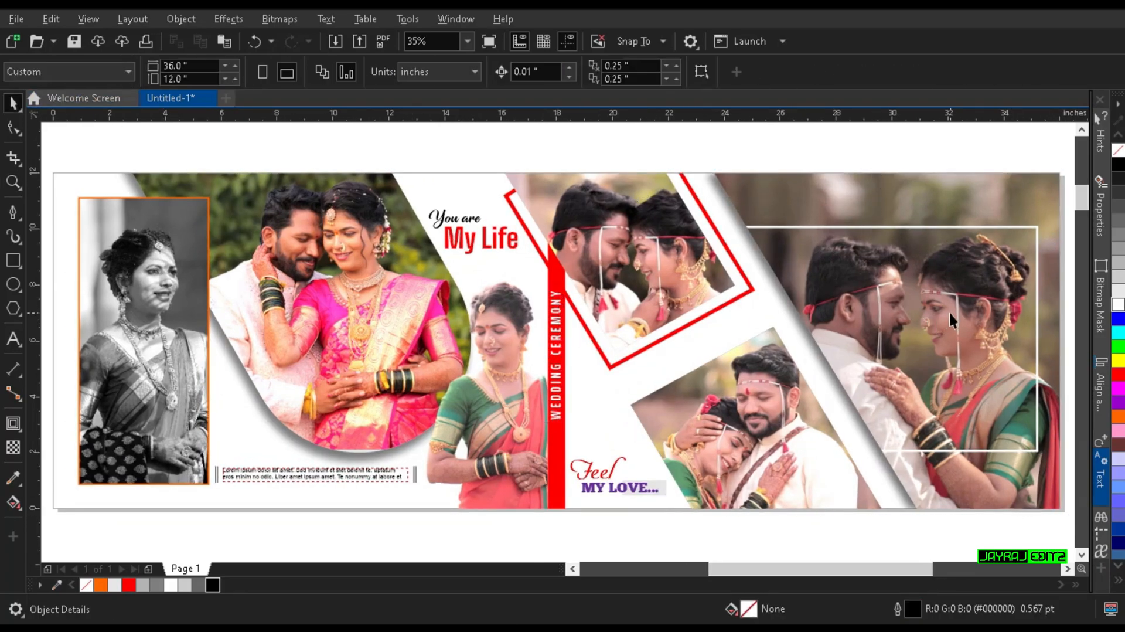
pyautogui.doubleClick(951, 311)
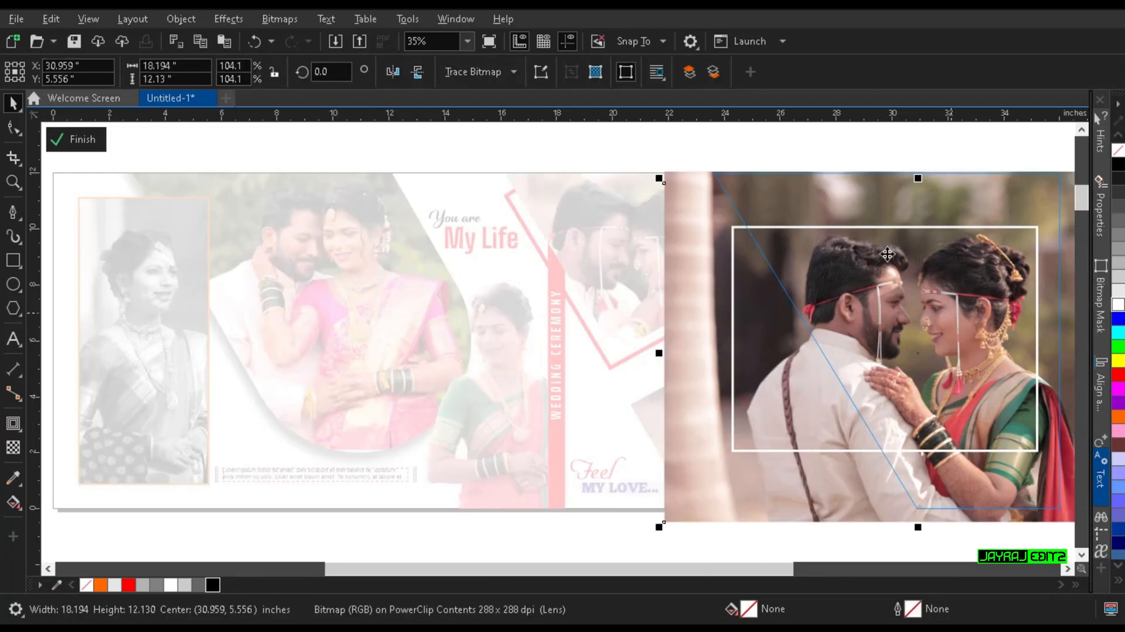
pyautogui.scroll(1, 962, 397)
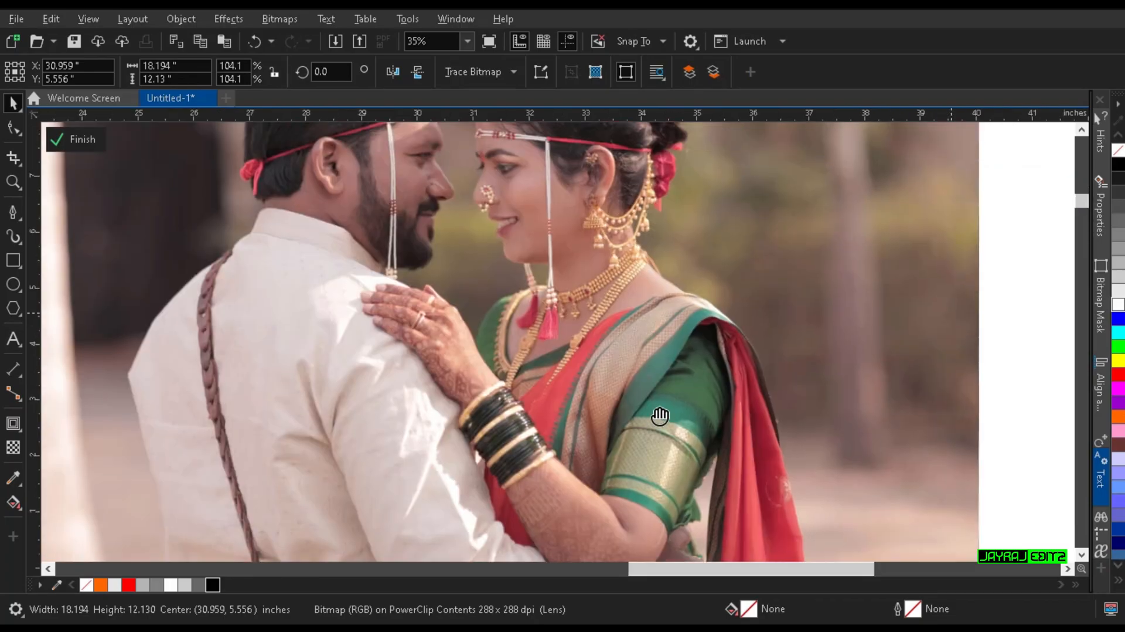
pyautogui.hotkey('ctrl', 'b')
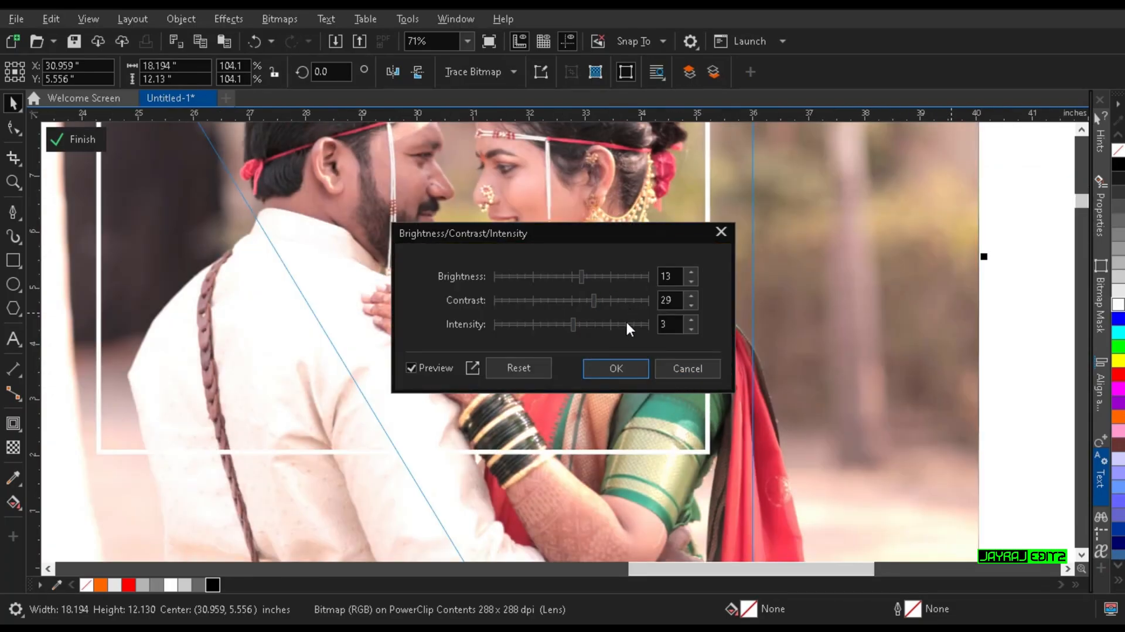
pyautogui.click(616, 366)
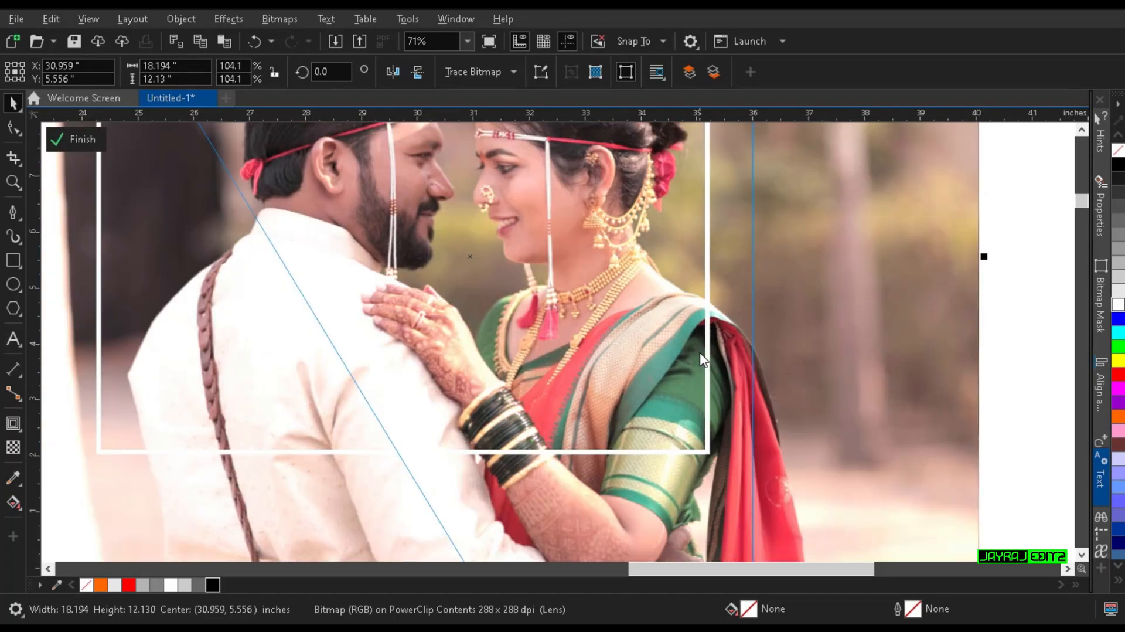
# Step: Move the brightened couple photo up inside its frame to about Y 6.01 in and finish editing the contents
pyautogui.moveTo(606, 289); pyautogui.dragTo(787, 497)
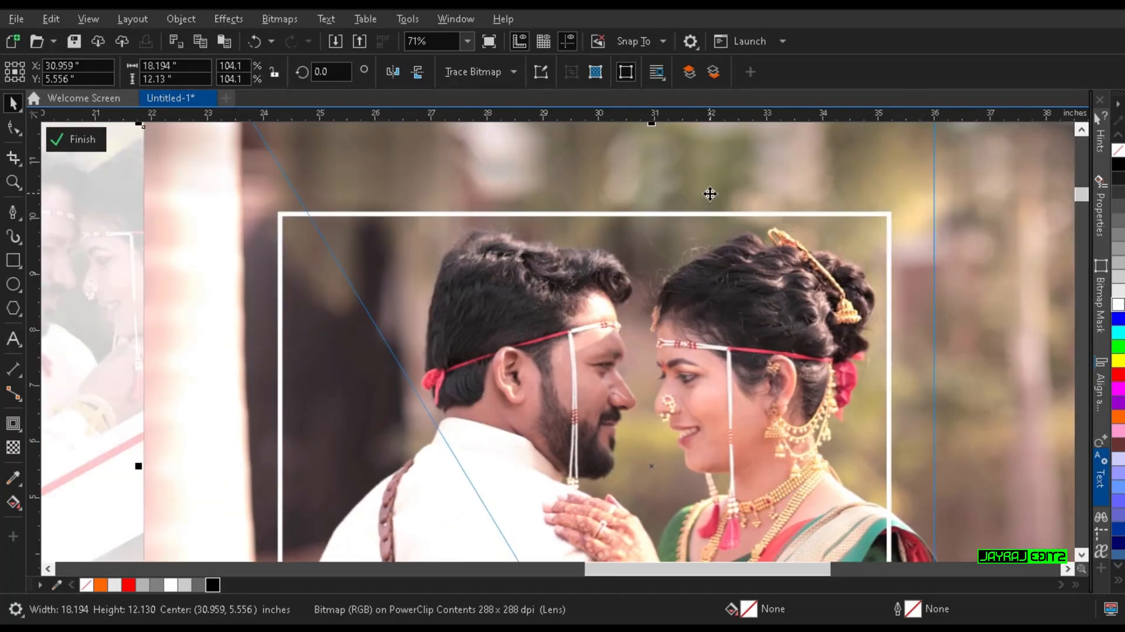
pyautogui.scroll(2, 710, 194)
pyautogui.click(755, 207)
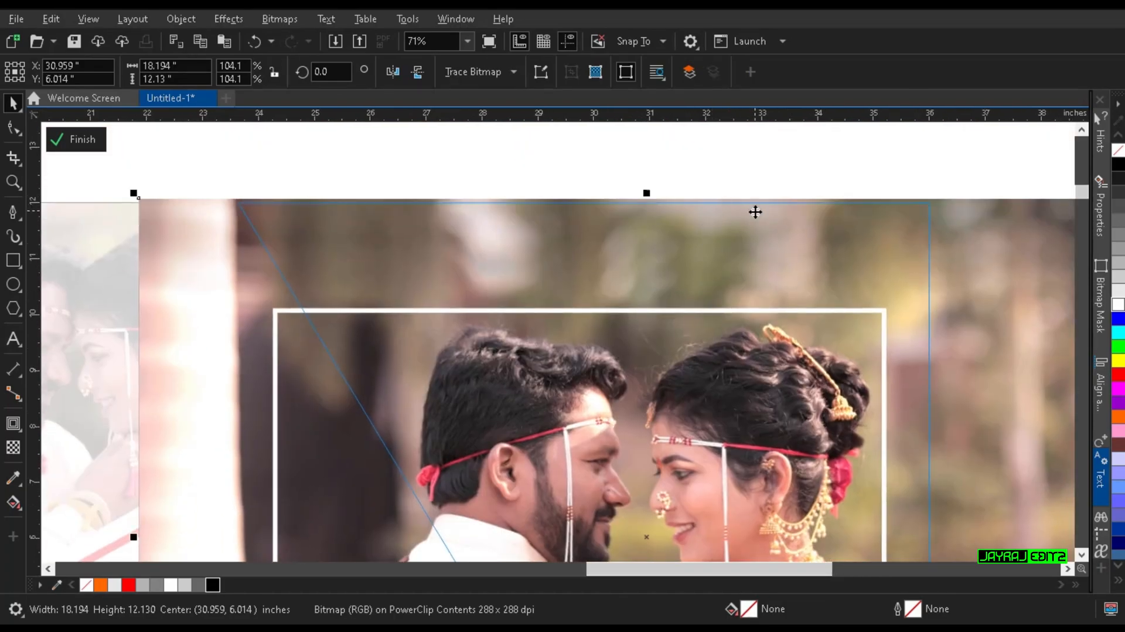
pyautogui.scroll(-2, 750, 218)
pyautogui.moveTo(711, 294); pyautogui.dragTo(729, 256)
pyautogui.keyDown('ctrl'); pyautogui.click(1035, 293); pyautogui.keyUp('ctrl')
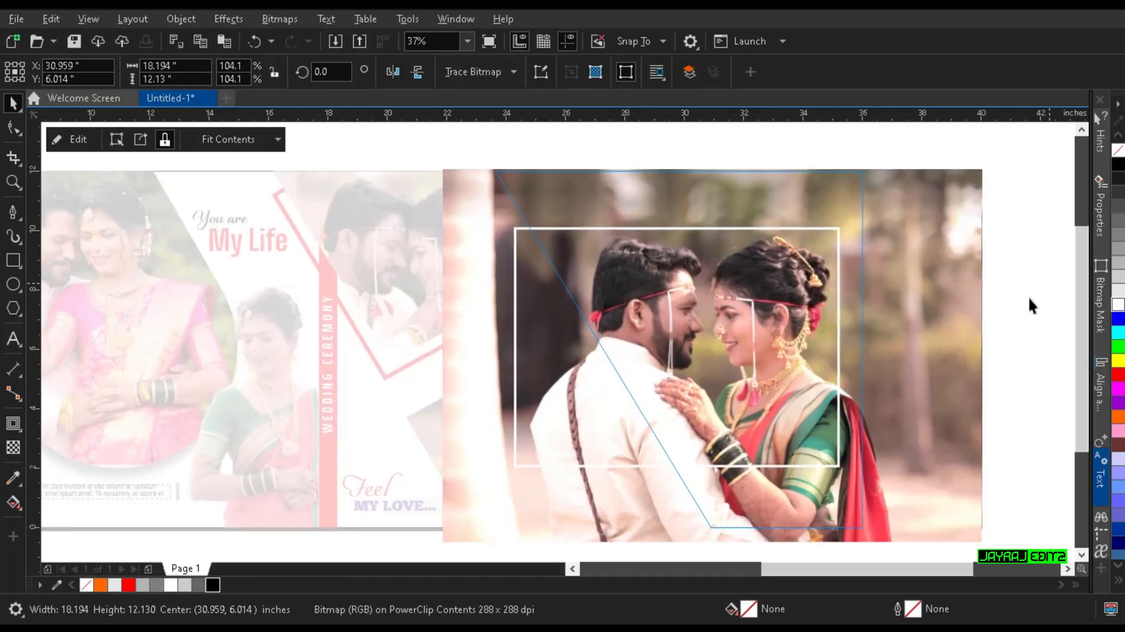
pyautogui.moveTo(871, 337); pyautogui.dragTo(1039, 330)
# Step: Check the complete album spread in full-screen preview and return to the drawing
pyautogui.scroll(-1, 966, 322)
pyautogui.press('z')
pyautogui.moveTo(470, 240); pyautogui.dragTo(1016, 431)
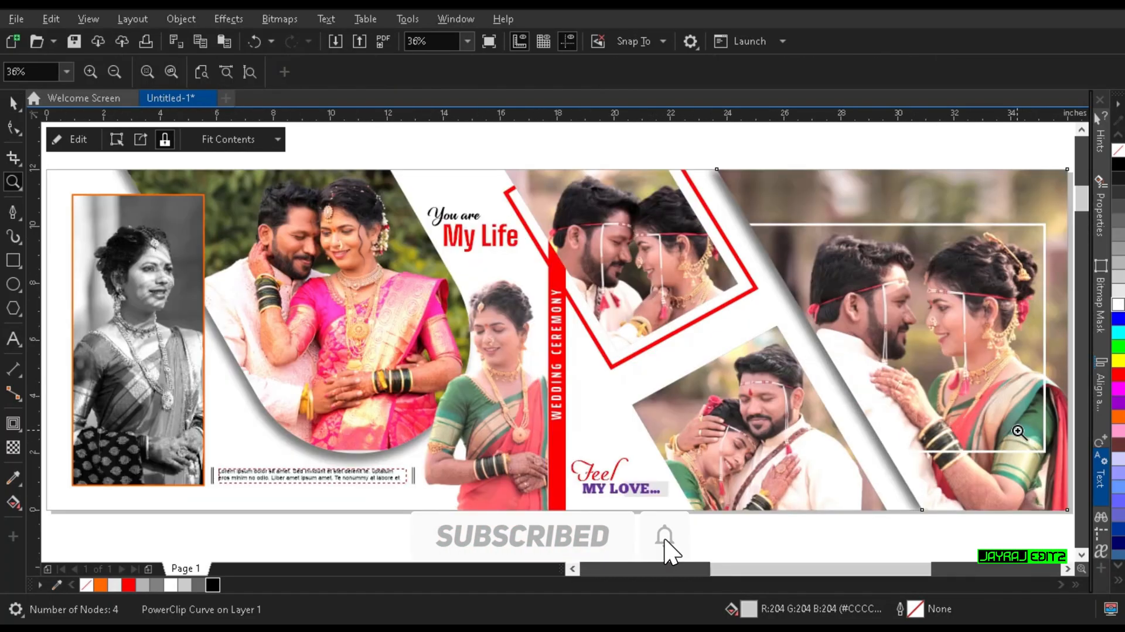
pyautogui.click(13, 103)
pyautogui.click(380, 164)
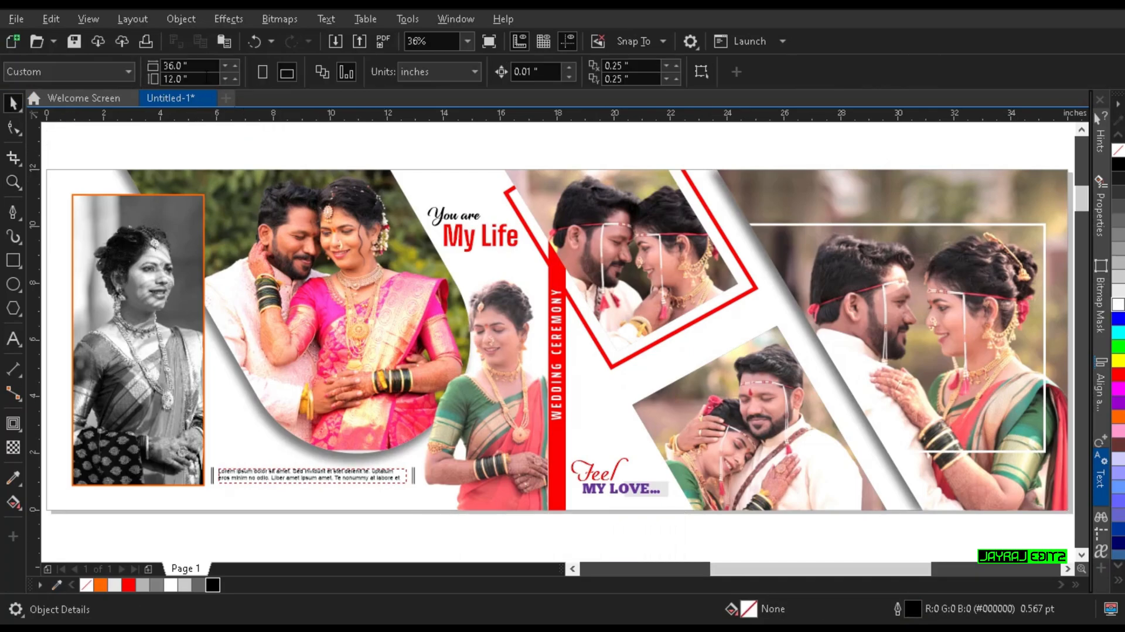
pyautogui.click(100, 17)
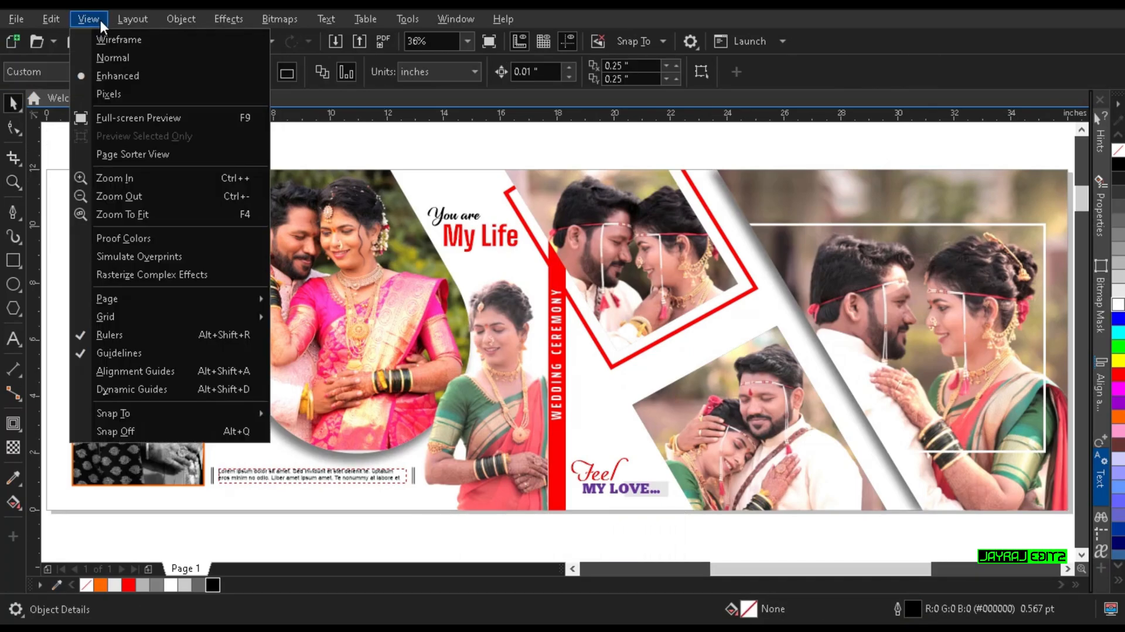
pyautogui.click(129, 112)
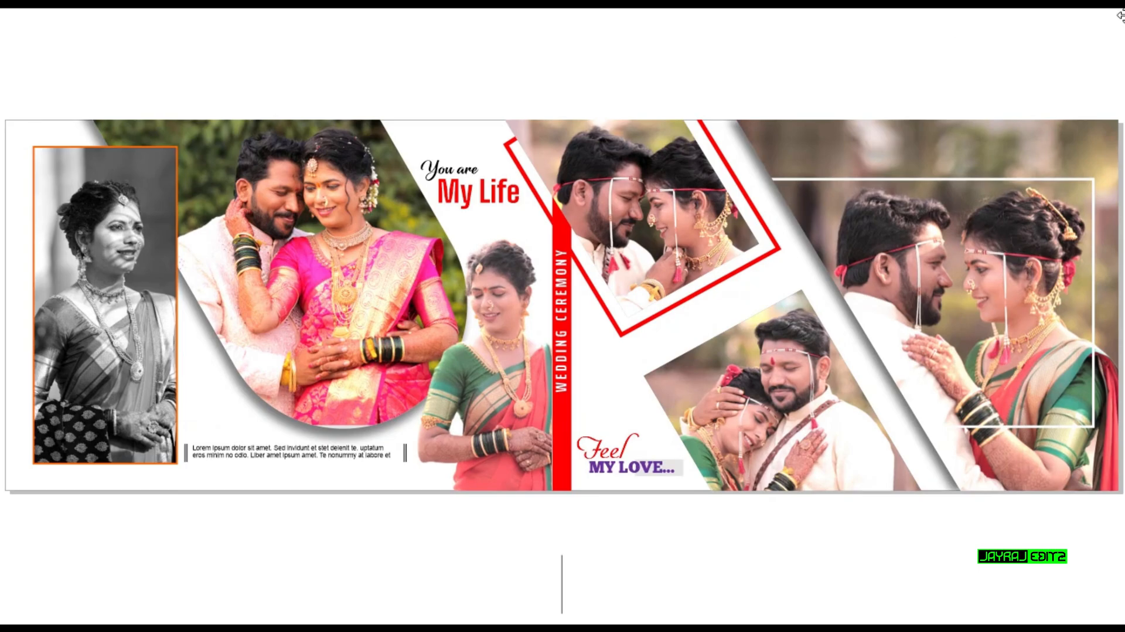
pyautogui.press('Escape')
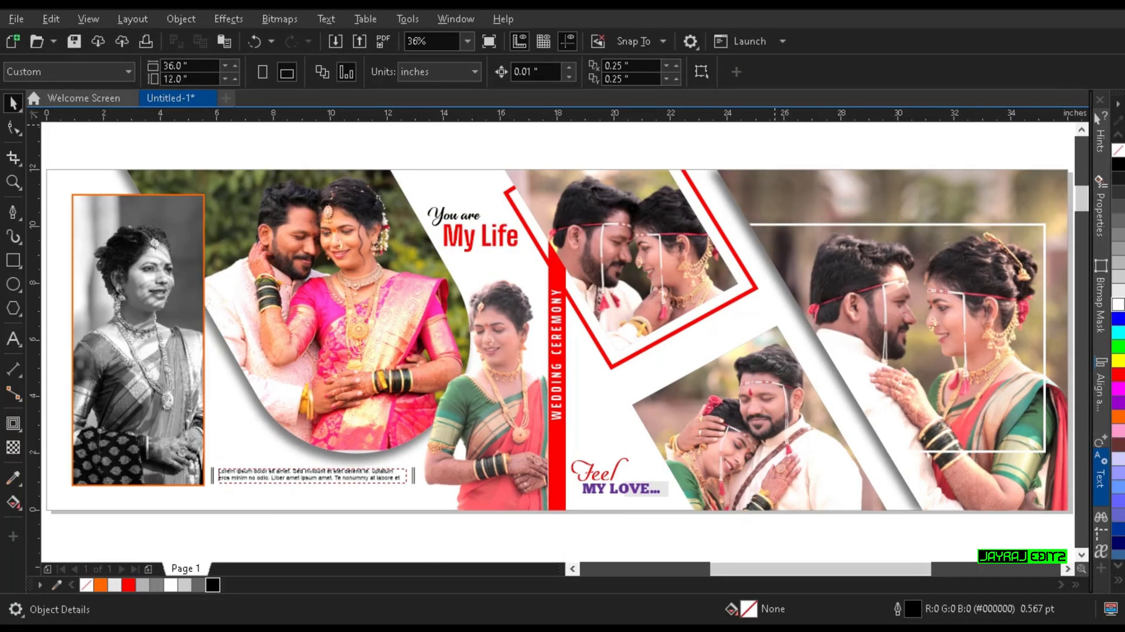